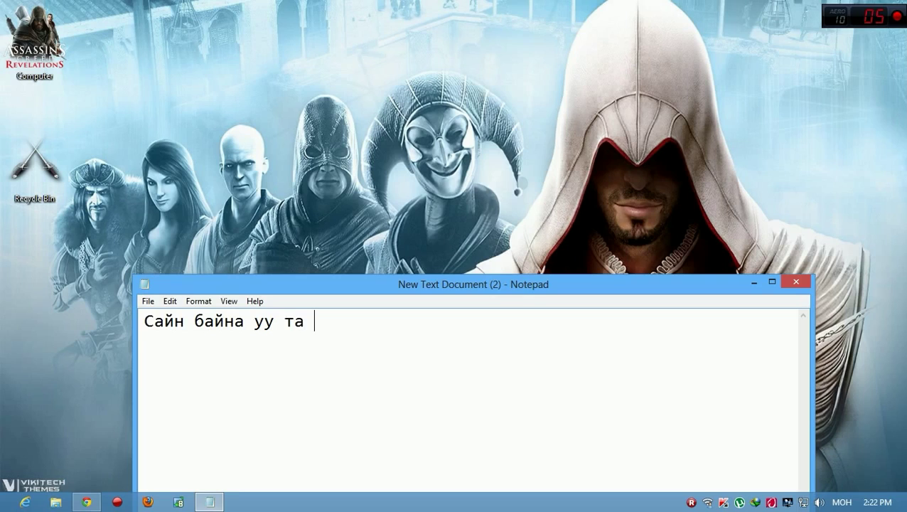
# - Continue the opening greeting "Сайн байна уу та" with "бүхэнд USB boot хэрхэн бэлдэх"
pyautogui.write('бүхэнд')
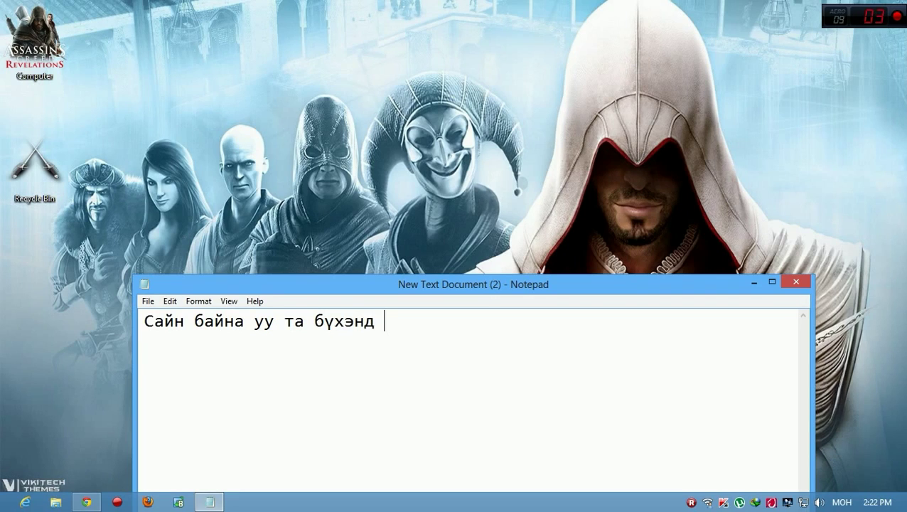
pyautogui.hotkey('alt', 'shift')
pyautogui.write('USB')
pyautogui.hotkey('alt', 'shift')
pyautogui.write('мүүэ')
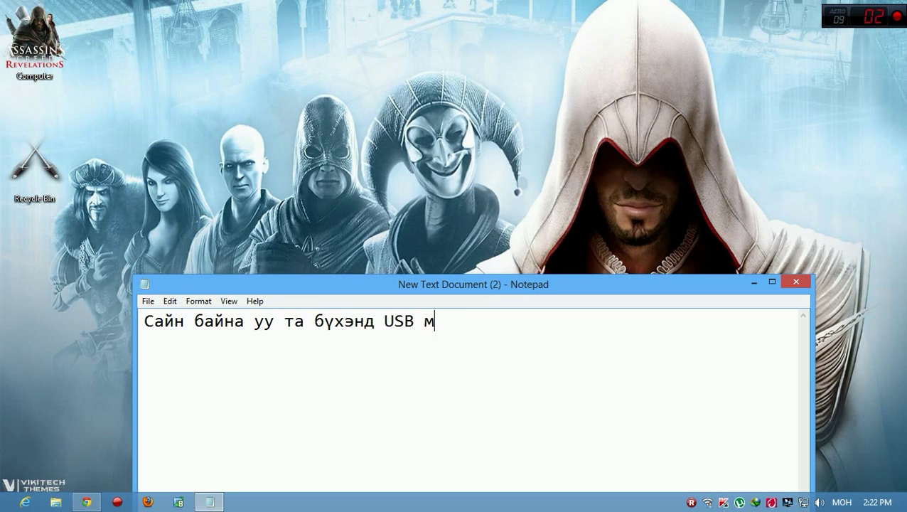
pyautogui.press('BackSpace')
pyautogui.press('BackSpace')
pyautogui.press('BackSpace')
pyautogui.press('BackSpace')
pyautogui.hotkey('alt', 'shift')
pyautogui.write('boot')
pyautogui.hotkey('alt', 'shift')
pyautogui.write('хэрхэн ')
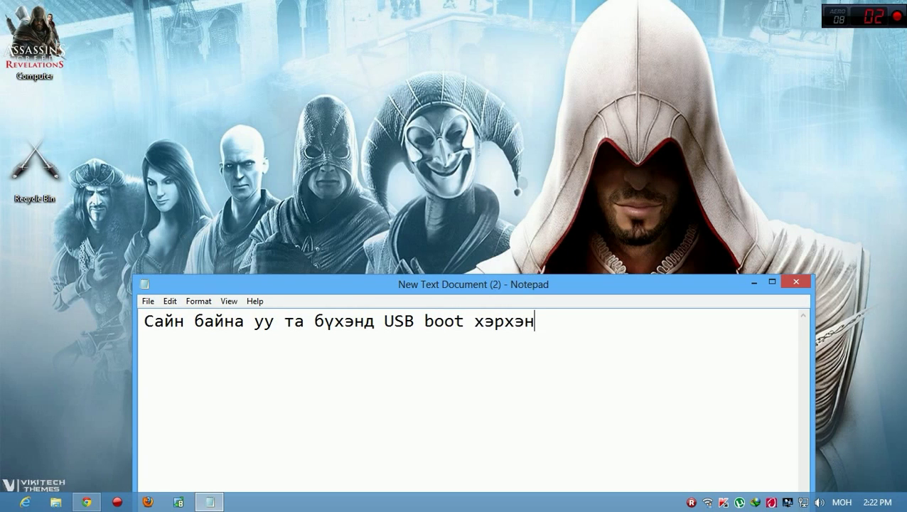
pyautogui.write('бэлдэх')
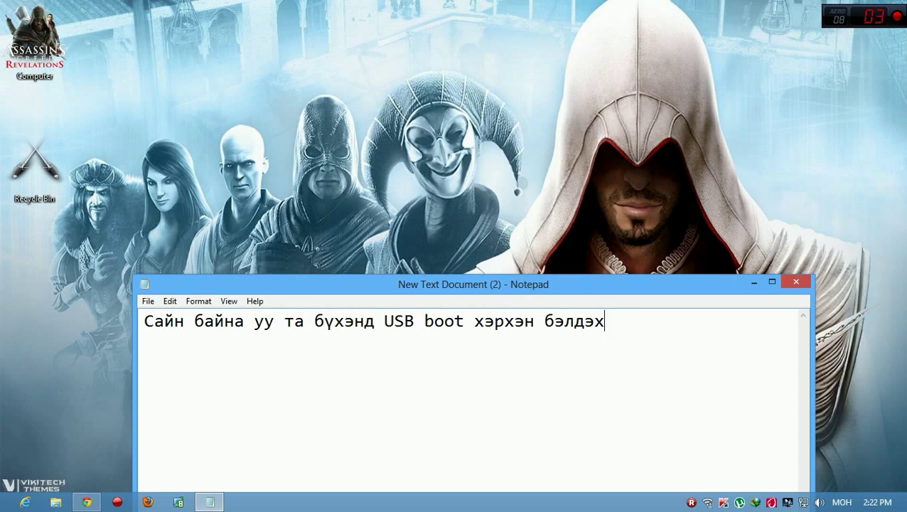
# - Complete the opening sentence with "талаар заавар" and, on the following line, "оруулах болно"
pyautogui.write(' тараа')
pyautogui.press('BackSpace')
pyautogui.press('BackSpace')
pyautogui.press('BackSpace')
pyautogui.write('р')
pyautogui.press('BackSpace')
pyautogui.write('лаар ')
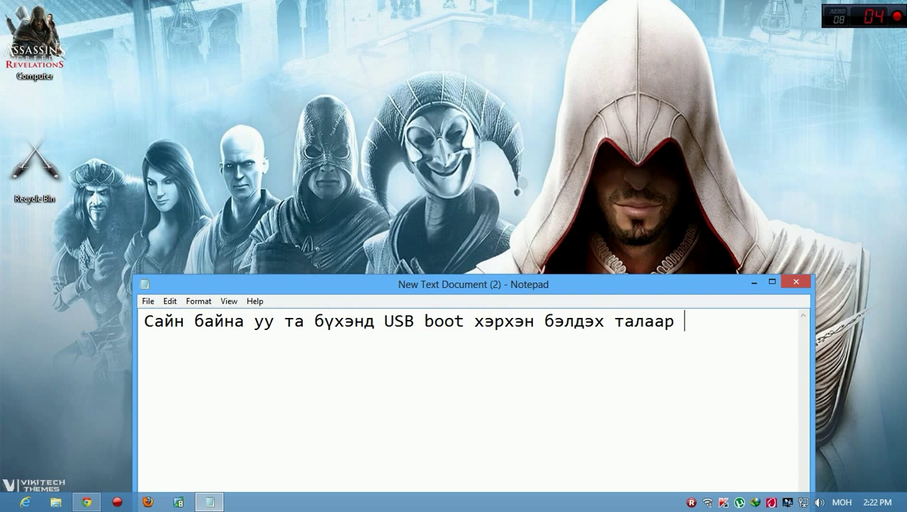
pyautogui.write('заавар')
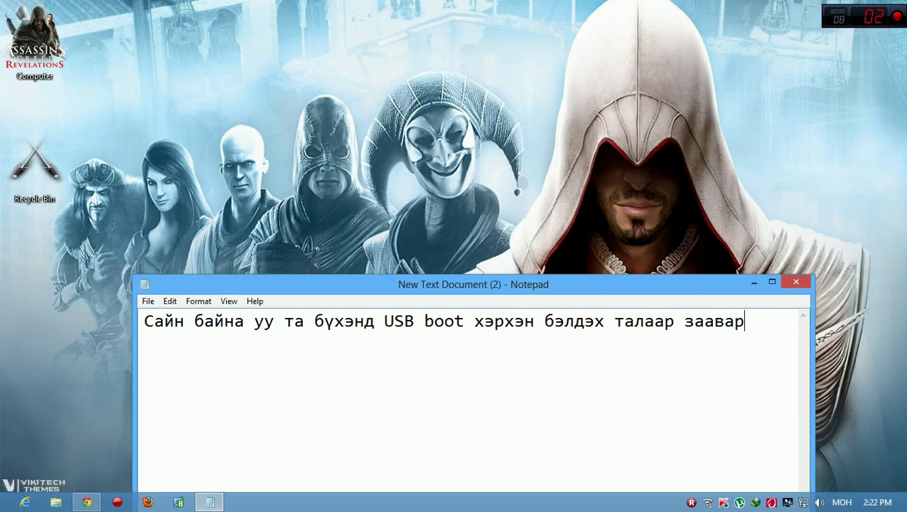
pyautogui.press('Return')
pyautogui.write('оруулах болно')
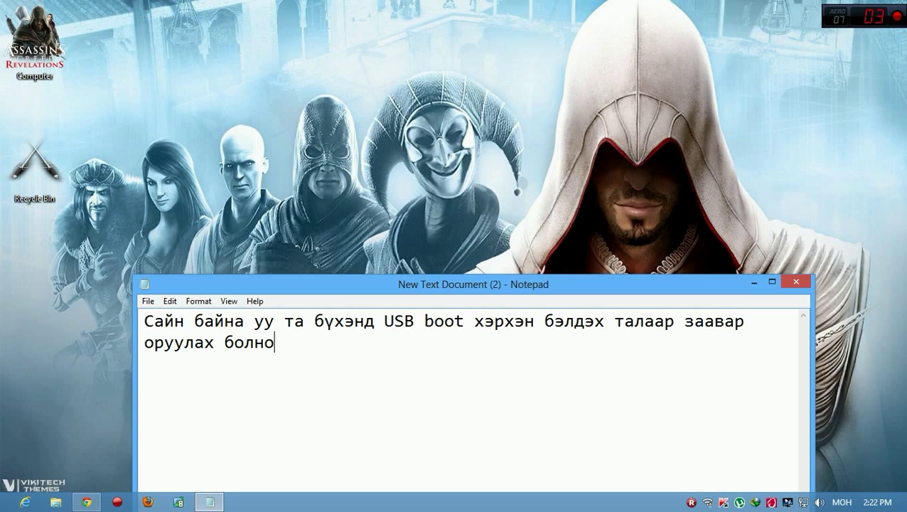
# - Add a note enclosed in slashes after "болно" and begin it with "flash - аас"
pyautogui.hotkey('alt', 'shift')
pyautogui.write('//')
pyautogui.press('Left')
pyautogui.write('flash')
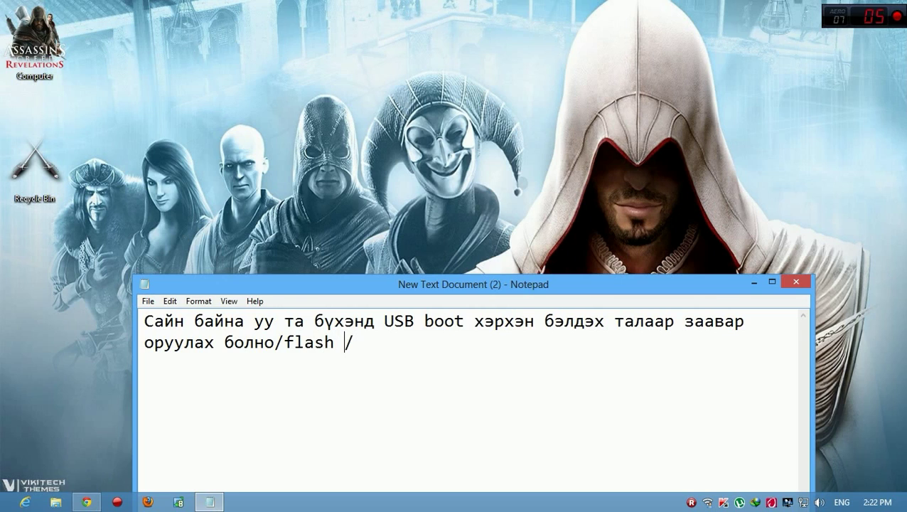
pyautogui.write(' -')
pyautogui.hotkey('alt', 'shift')
pyautogui.write('аас ')
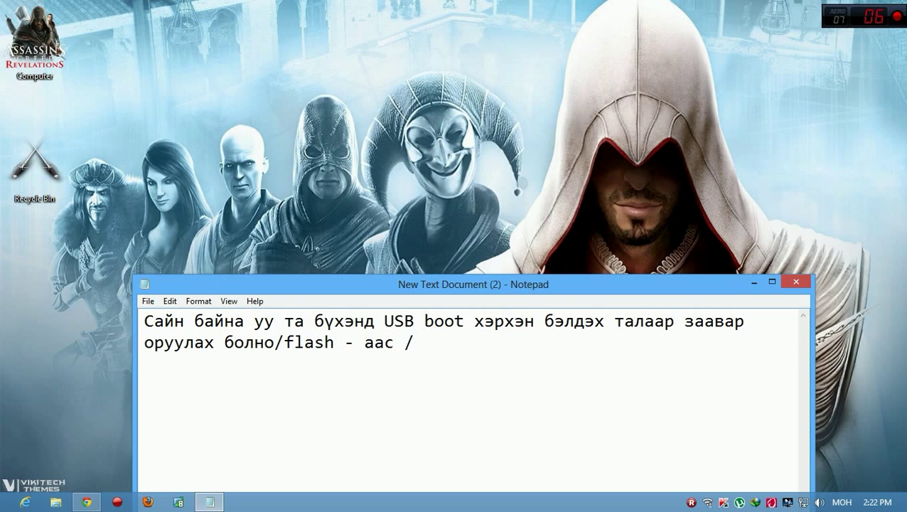
# - Complete the note between the slashes with "format хийх"
pyautogui.write('өү')
pyautogui.press('BackSpace')
pyautogui.press('BackSpace')
pyautogui.hotkey('alt', 'shift')
pyautogui.write('fla')
pyautogui.press('BackSpace')
pyautogui.write('ormat')
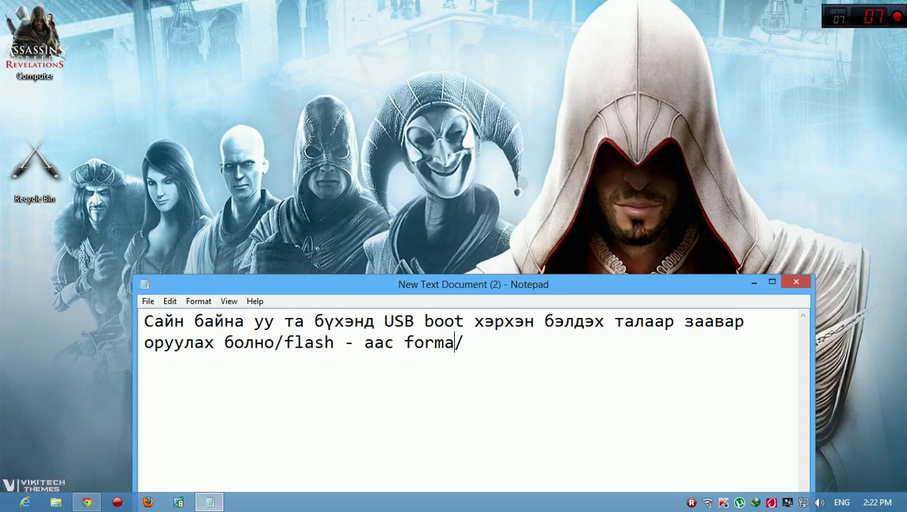
pyautogui.hotkey('alt', 'shift')
pyautogui.write('хи')
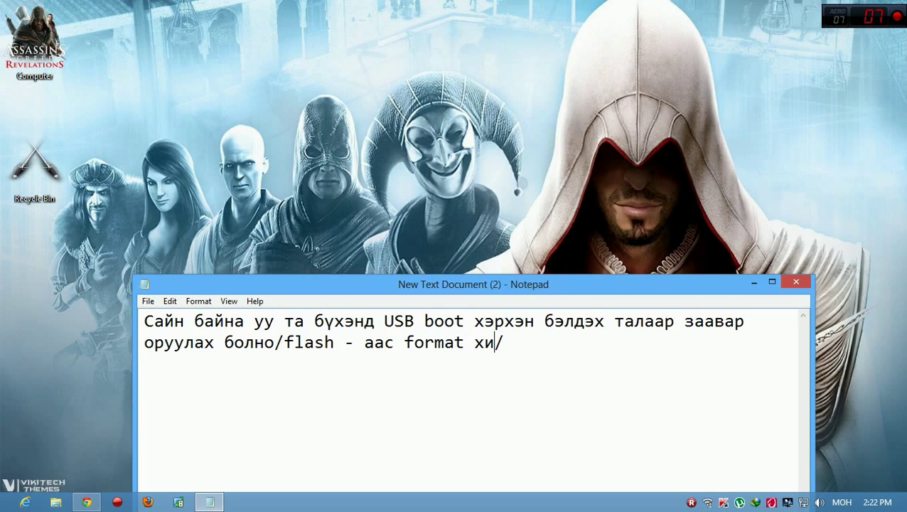
pyautogui.write('йх')
# - Begin a numbered instruction list on a new line below the note with the number 1
pyautogui.press('Return')
pyautogui.write('Ш')
pyautogui.press('BackSpace')
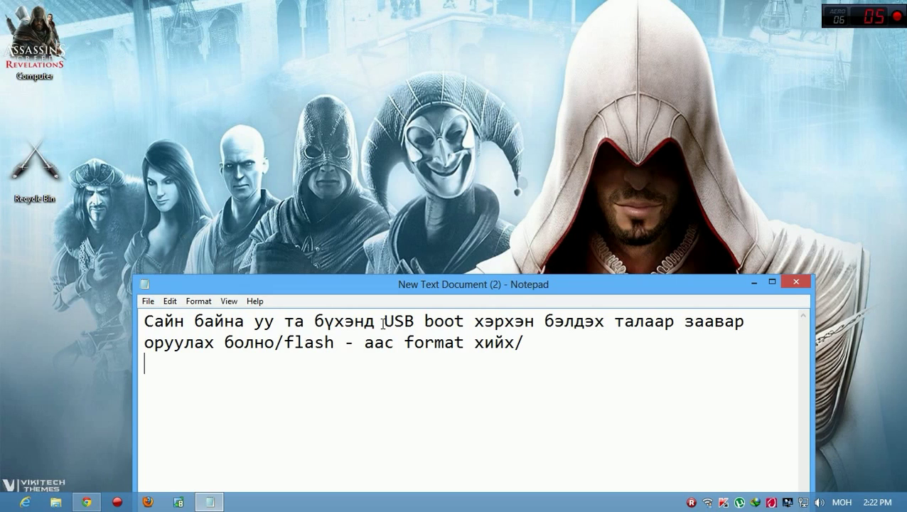
pyautogui.write('№')
pyautogui.press('BackSpace')
pyautogui.hotkey('alt', 'shift')
pyautogui.write('1')
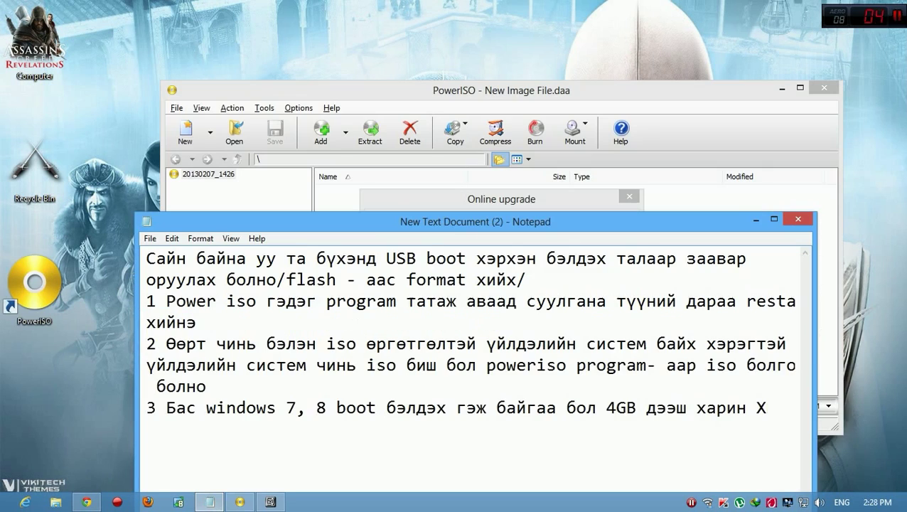
# - Finish item 3 by completing "XP" and adding "бол 2GB flash хэрэгтэй" on the next line
pyautogui.write('P')
pyautogui.press('Return')
pyautogui.hotkey('alt', 'shift')
pyautogui.write('бол ')
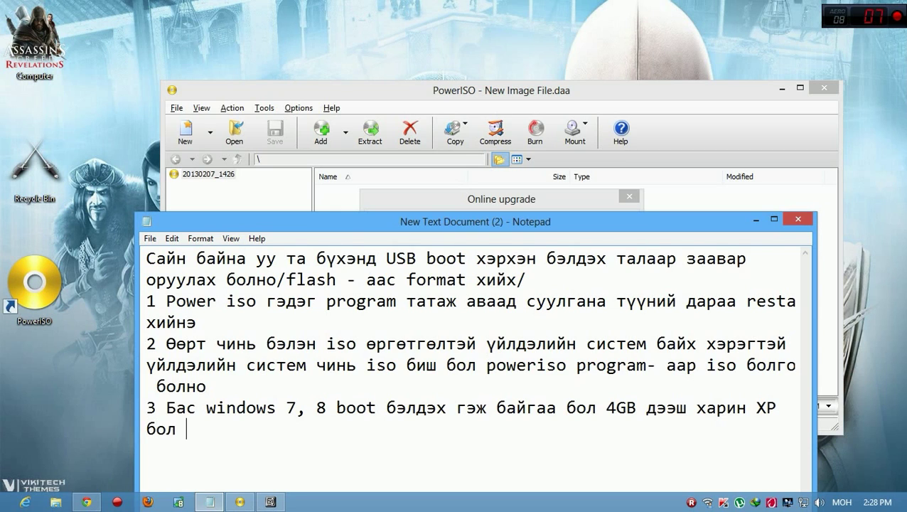
pyautogui.write('-')
pyautogui.press('BackSpace')
pyautogui.hotkey('alt', 'shift')
pyautogui.write('2GB flash')
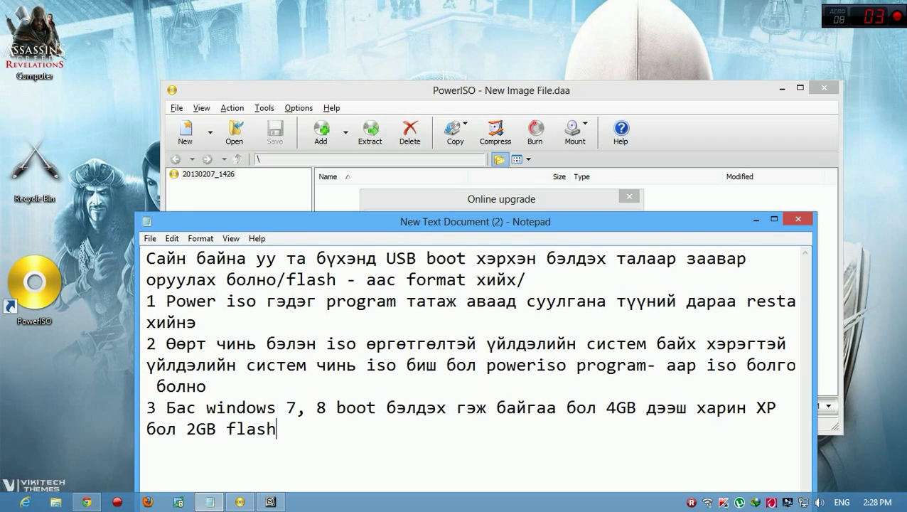
pyautogui.hotkey('alt', 'shift')
pyautogui.write('хэр')
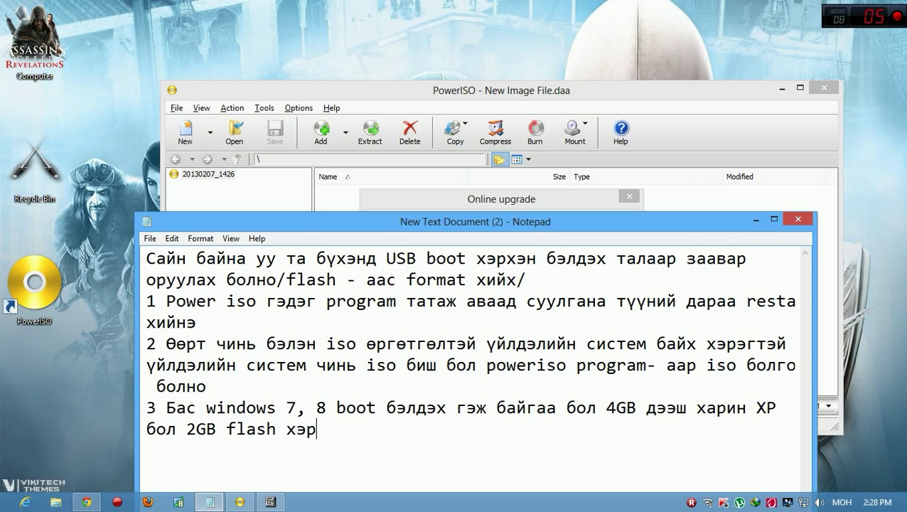
pyautogui.write('эгтэй')
pyautogui.press('Return')
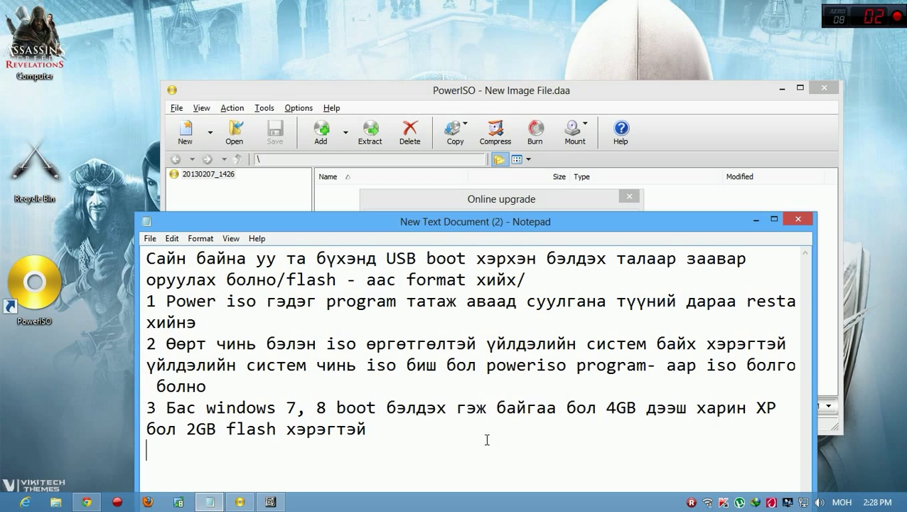
# - Append a note between slashes after "хэрэгтэй" in item 3, starting with "flash дээр ямар нэгэн file"
pyautogui.write('ек')
pyautogui.press('BackSpace')
pyautogui.press('BackSpace')
pyautogui.hotkey('alt', 'shift')
pyautogui.write('//')
pyautogui.write('flash /')
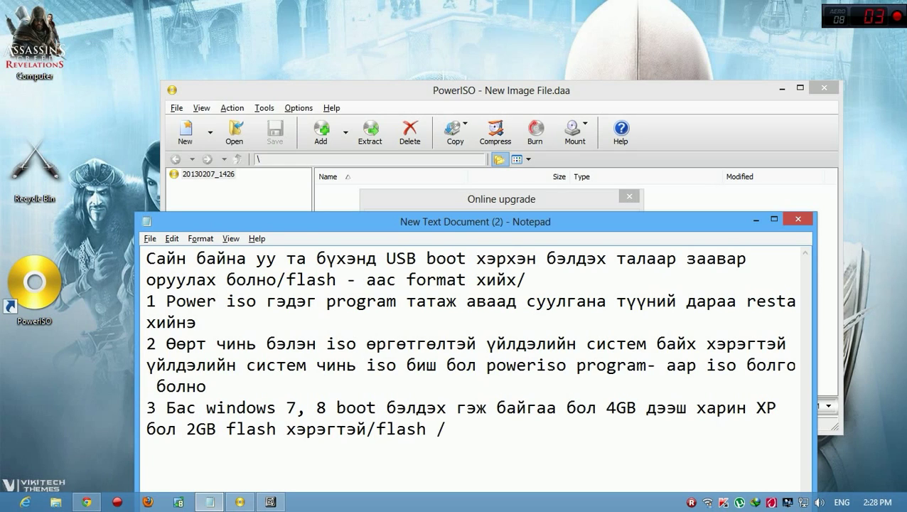
pyautogui.hotkey('alt', 'shift')
pyautogui.write('дээр ')
pyautogui.write('я')
pyautogui.write('мар нэ')
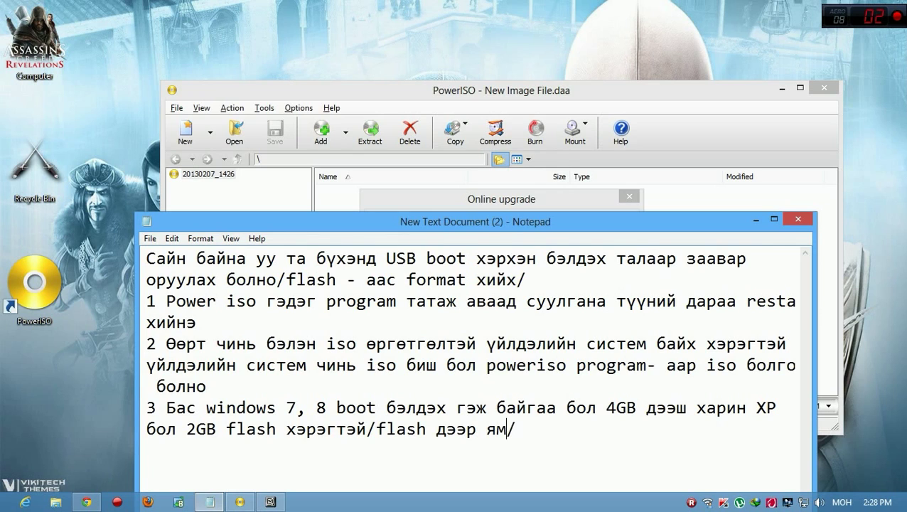
pyautogui.write('г')
pyautogui.press('BackSpace')
pyautogui.write('нэг')
pyautogui.write('эн ')
pyautogui.write('file ')
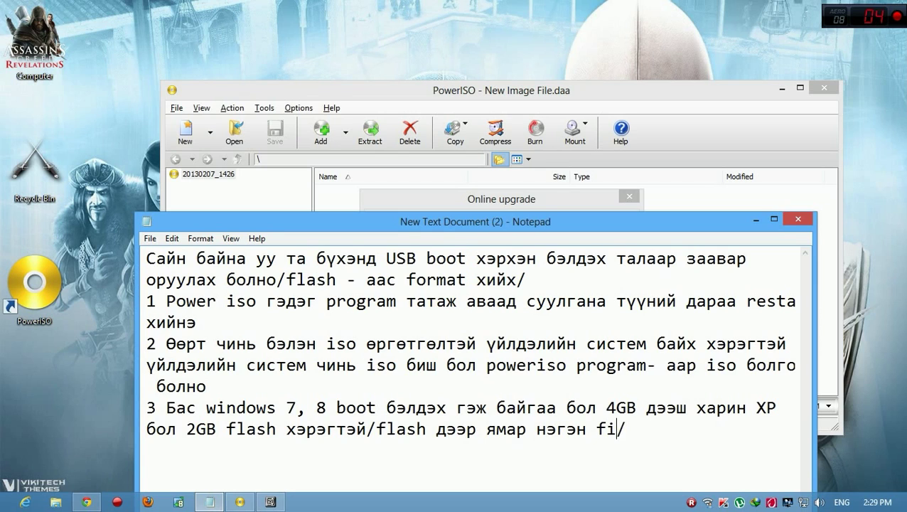
# - Complete the note in item 3 with "байх ёсгүй" and go to a new line
pyautogui.write('б')
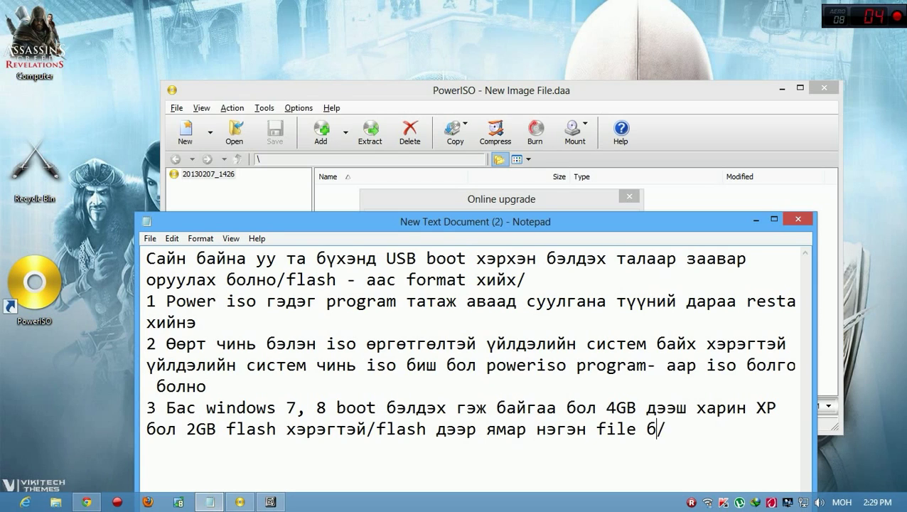
pyautogui.write('ах')
pyautogui.press('BackSpace')
pyautogui.press('BackSpace')
pyautogui.write('ай')
pyautogui.write('х ')
pyautogui.write('ёс')
pyautogui.write('ц')
pyautogui.press('BackSpace')
pyautogui.write('гүй')
pyautogui.press('Return')
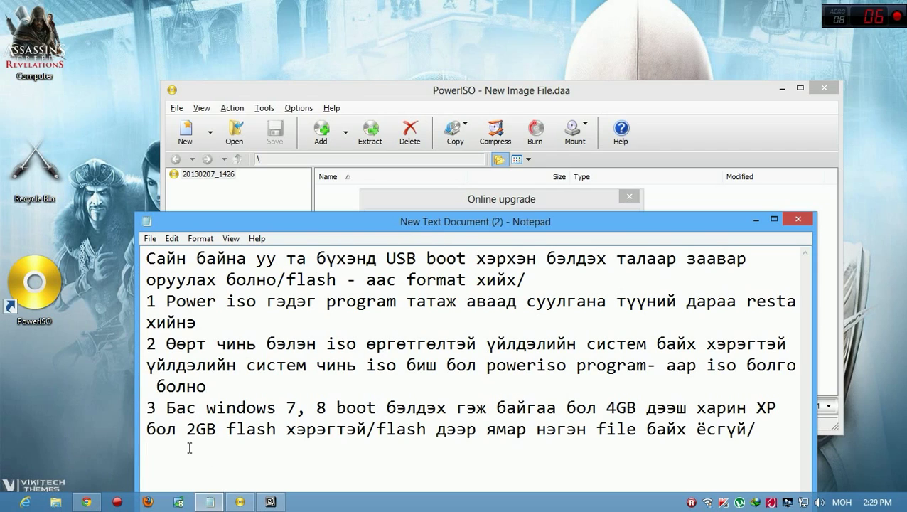
# - Begin item 4 of the instructions with "tools-"
pyautogui.hotkey('alt', 'shift')
pyautogui.write('4 tool')
pyautogui.press('BackSpace')
pyautogui.write('ls-')
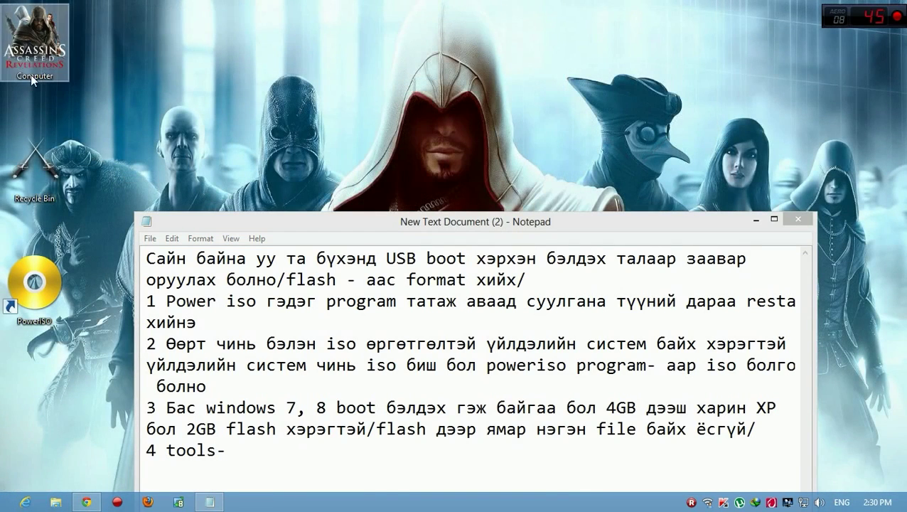
# - Open PowerISO, move its window aside and locate the Create Bootable USB Drive command
pyautogui.doubleClick(35, 283)
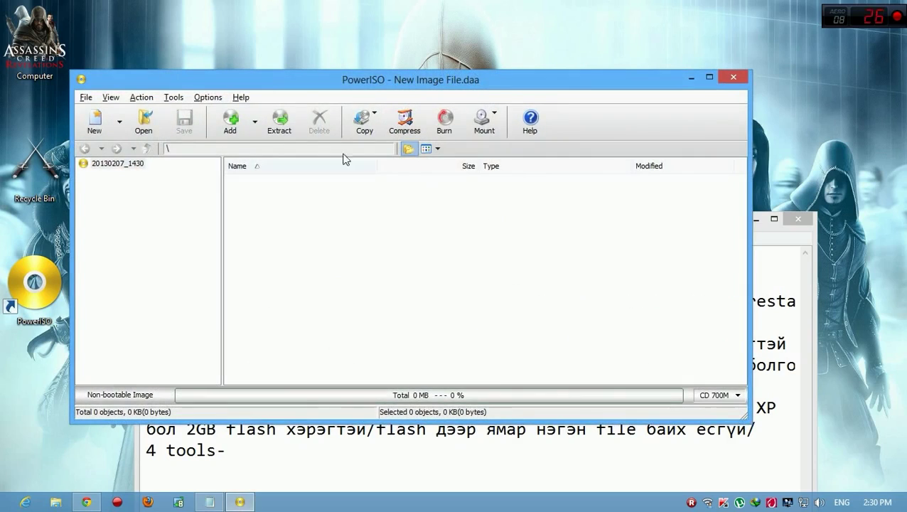
pyautogui.moveTo(300, 80); pyautogui.dragTo(495, 44)
pyautogui.click(365, 64)
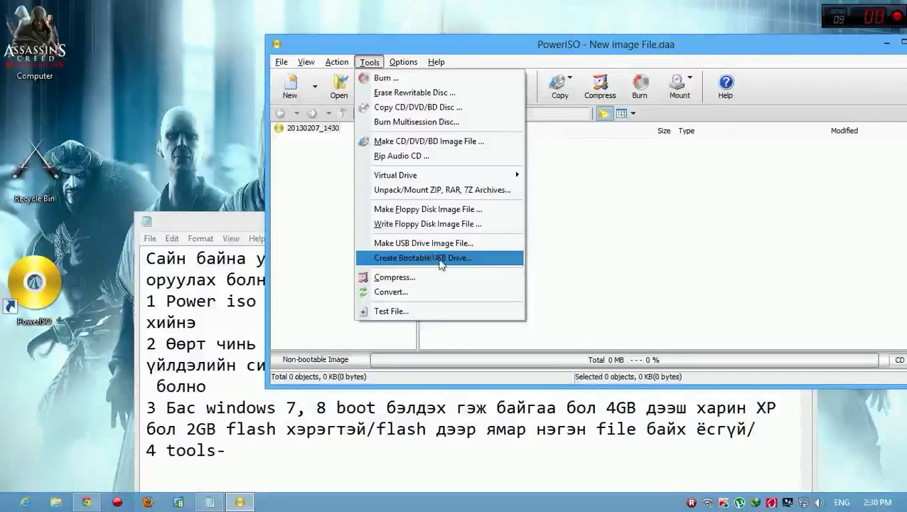
# - Return to the Notepad notes and complete item 4 with "boot usb орно"
pyautogui.click(309, 456)
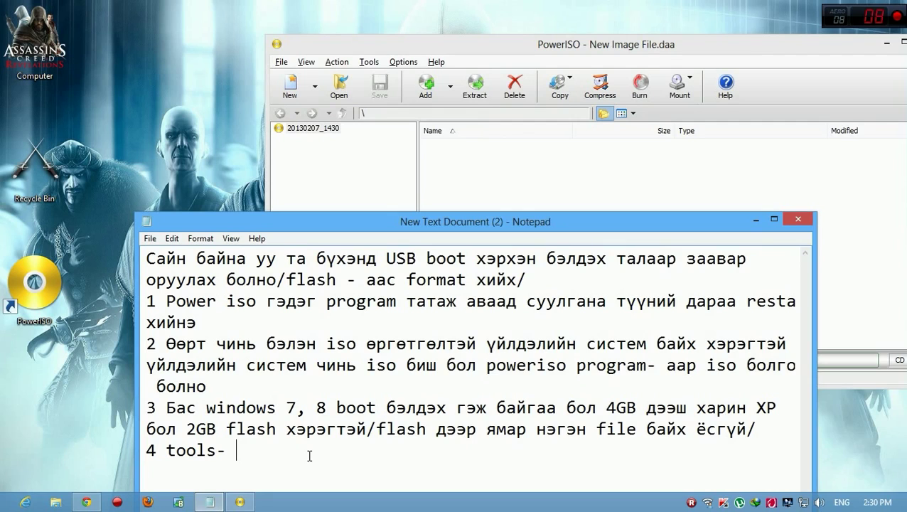
pyautogui.write('boot')
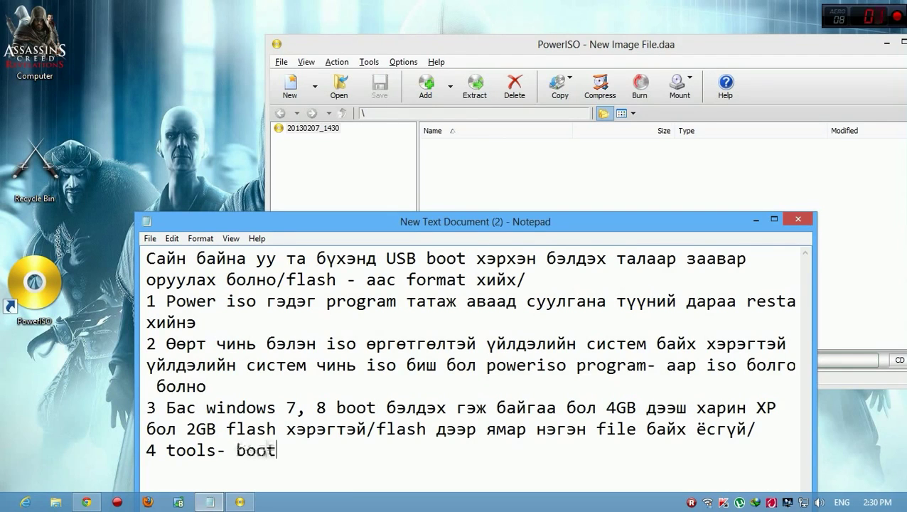
pyautogui.write(' usb ')
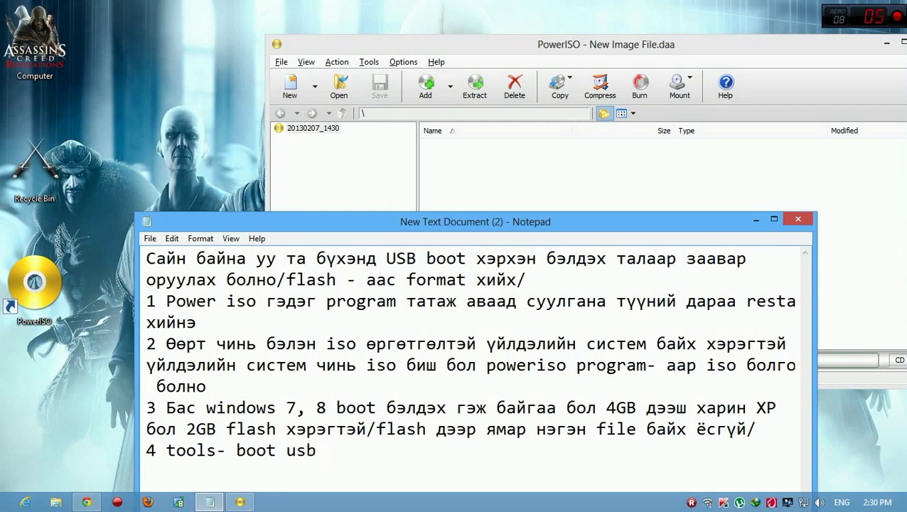
pyautogui.write('o')
pyautogui.write('рс')
pyautogui.press('BackSpace')
pyautogui.write('но')
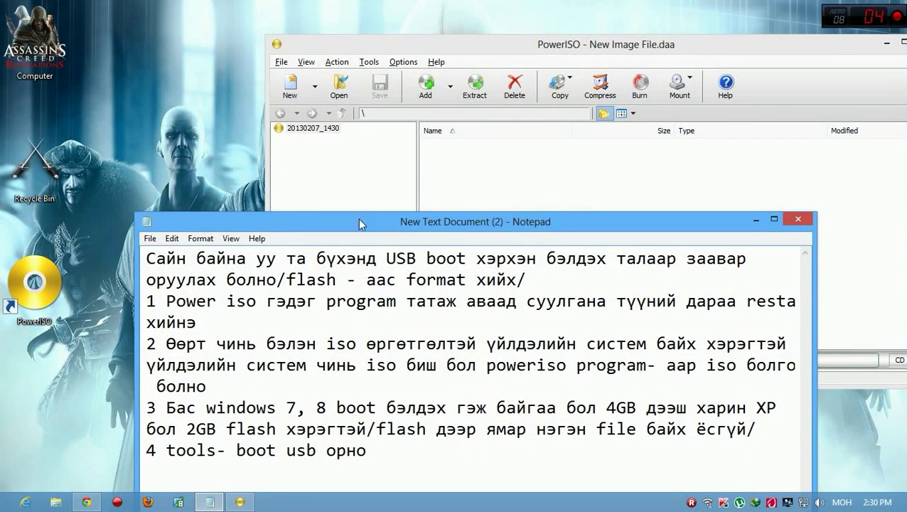
# - Launch Create Bootable USB Drive in PowerISO, allowing the program to run as administrator
pyautogui.click(409, 62)
pyautogui.click(399, 62)
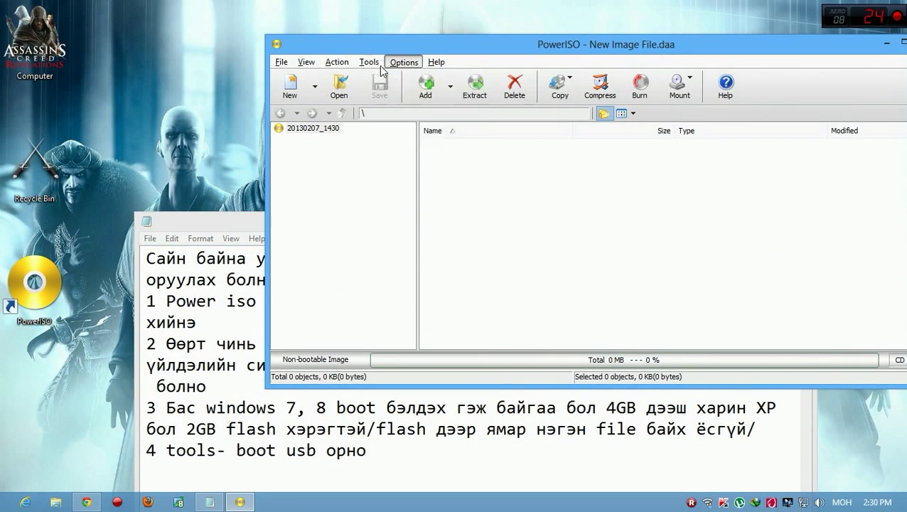
pyautogui.click(376, 63)
pyautogui.click(430, 258)
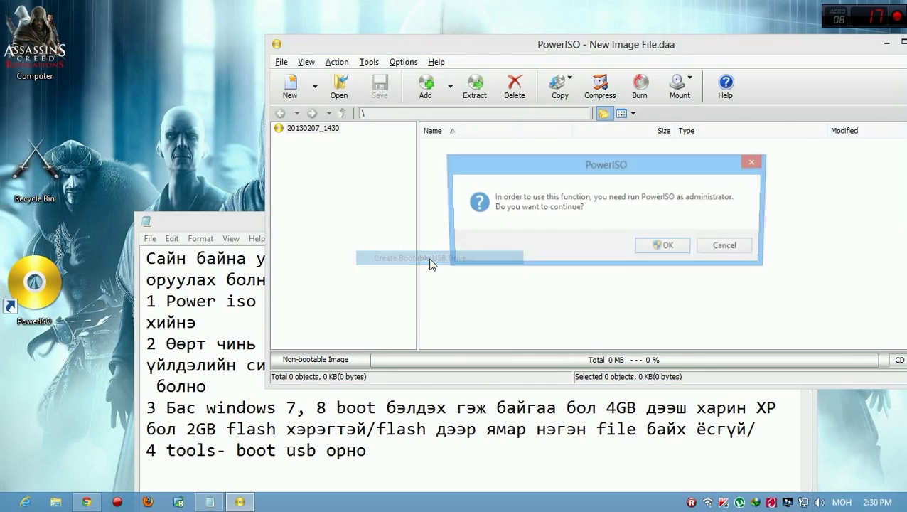
pyautogui.click(670, 247)
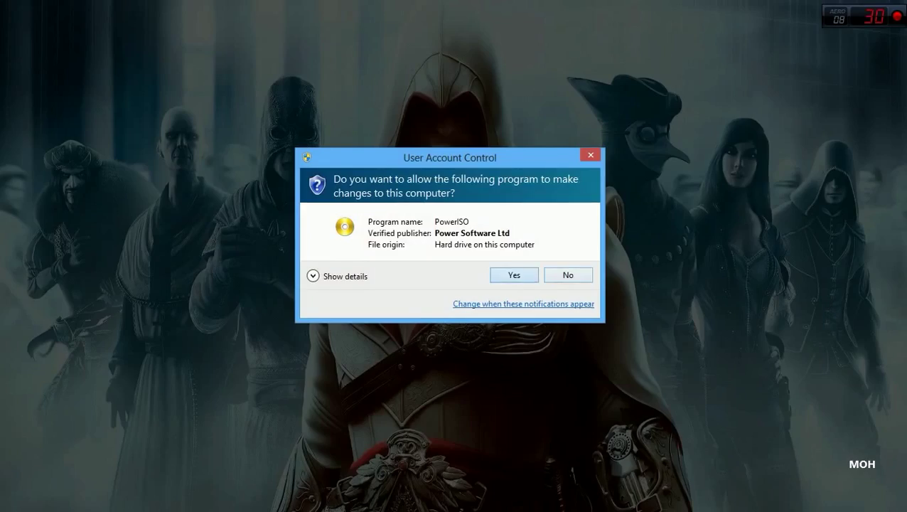
pyautogui.click(521, 273)
# - Reposition the Notepad notes below the source image field and begin item 5 with "iso"
pyautogui.moveTo(558, 223); pyautogui.dragTo(564, 190)
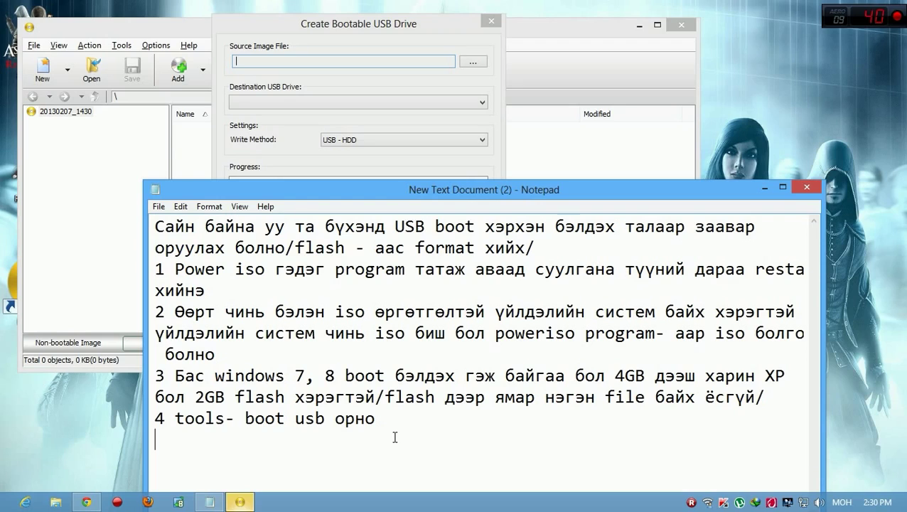
pyautogui.hotkey('alt', 'shift')
pyautogui.write('5')
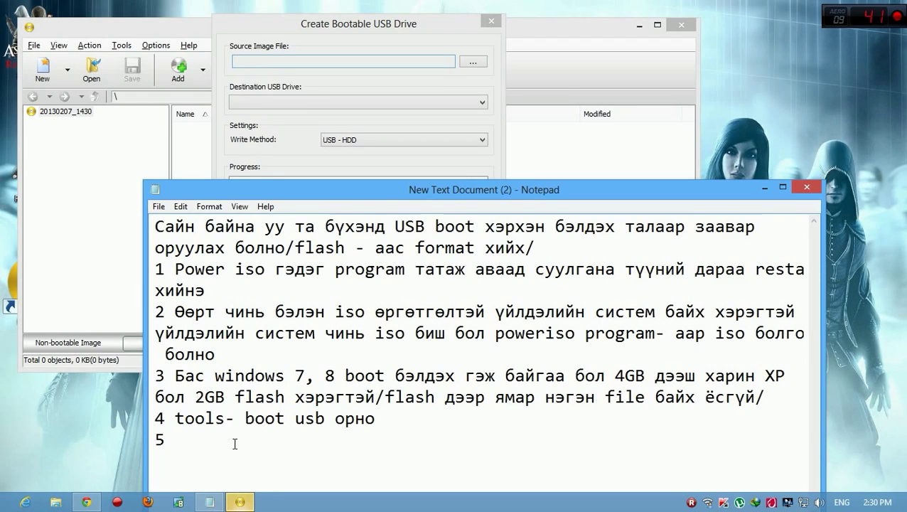
pyautogui.write('iso')
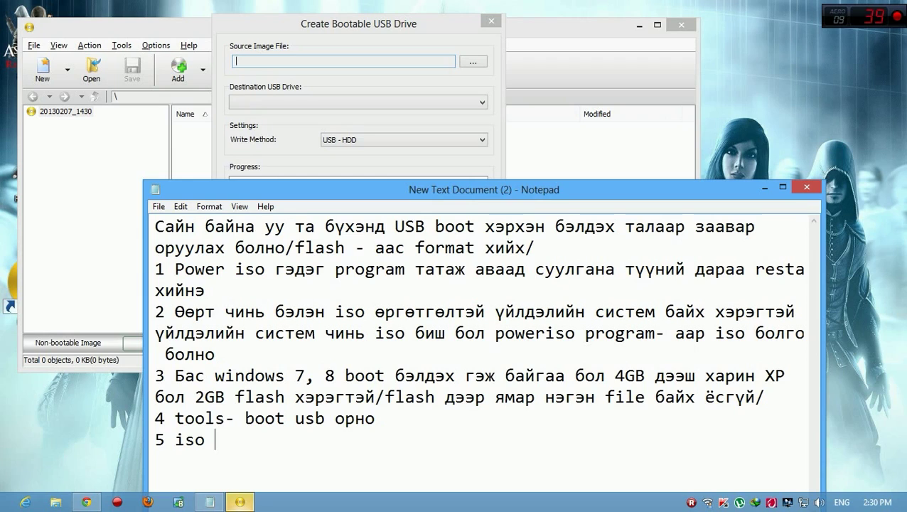
# - Complete item 5 of the notes in Mongolian with "файлаа зааж өгнө"
pyautogui.hotkey('alt', 'shift')
pyautogui.write('өшл')
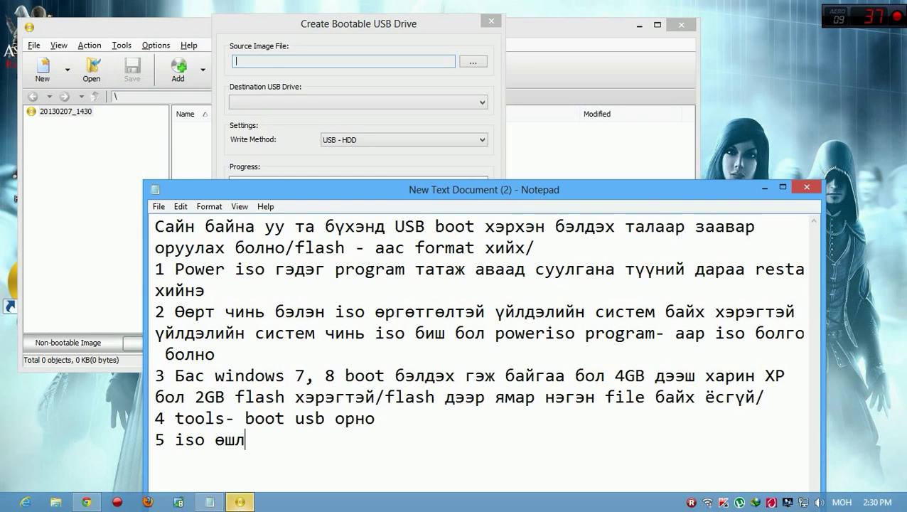
pyautogui.press('BackSpace')
pyautogui.press('BackSpace')
pyautogui.press('BackSpace')
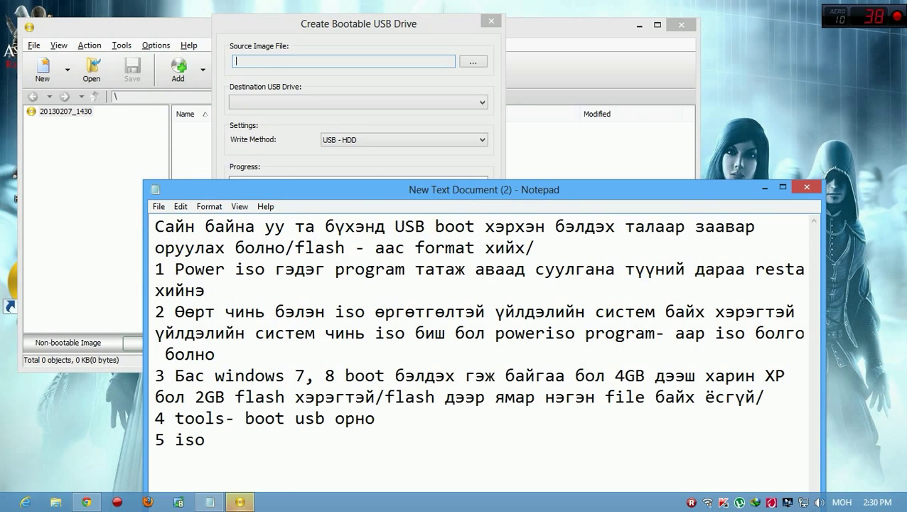
pyautogui.write('файл')
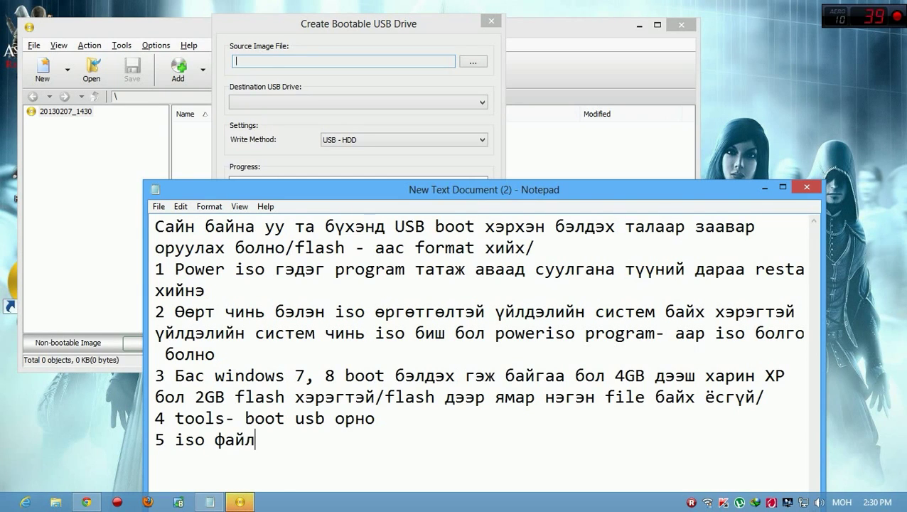
pyautogui.write('аа зааэ')
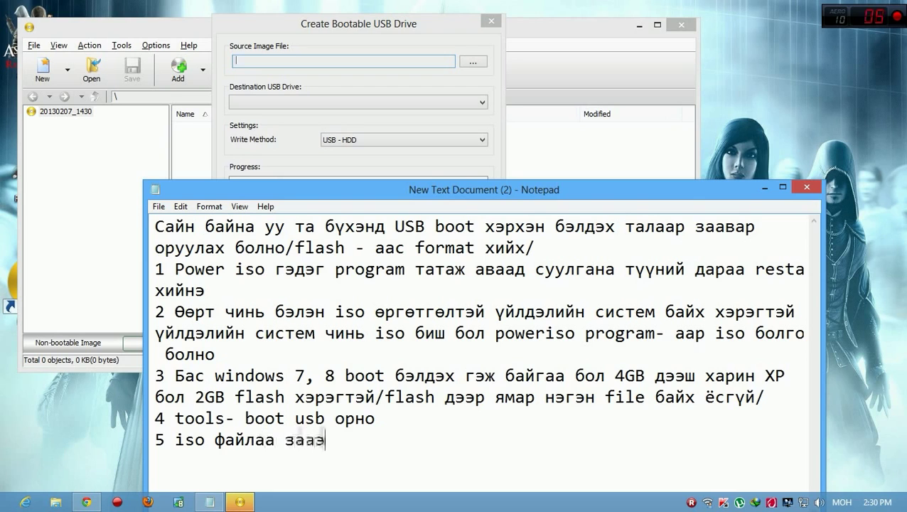
pyautogui.press('BackSpace')
pyautogui.press('BackSpace')
pyautogui.write('ж өгнө')
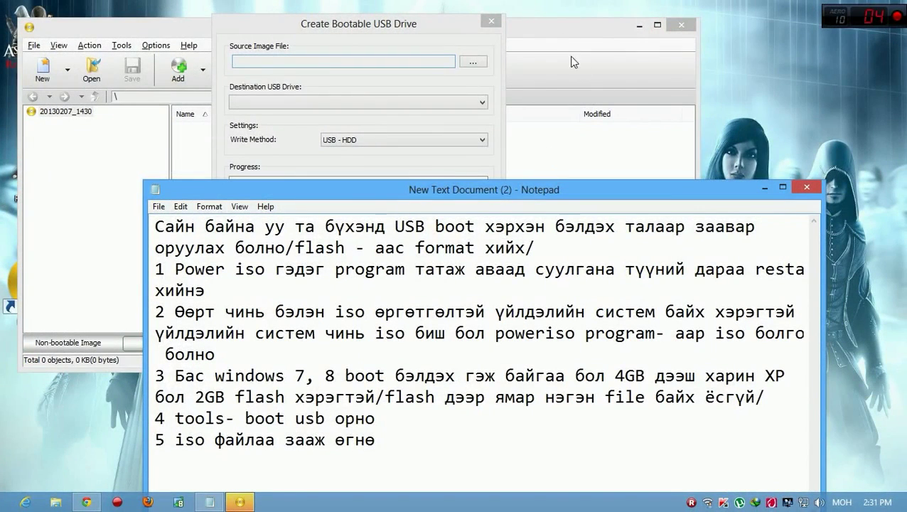
# - Put the notes away and choose the Windows 8 Professional x64 x86 image from D:\Program\Windows 8 Professional x64 x86 as the source image file
pyautogui.click(765, 190)
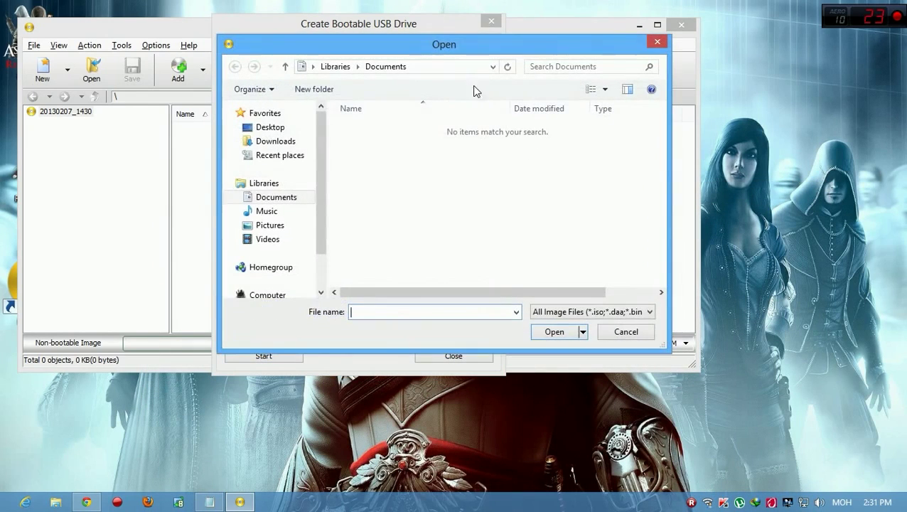
pyautogui.click(266, 295)
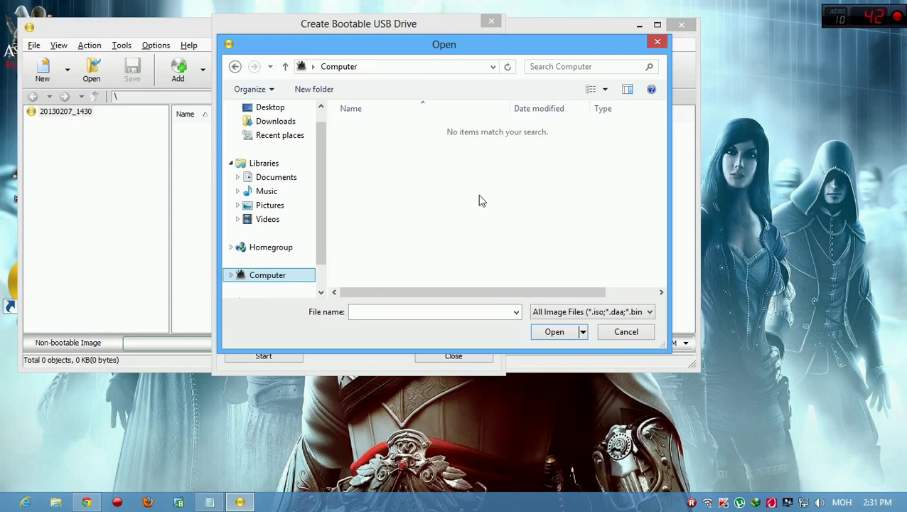
pyautogui.doubleClick(436, 171)
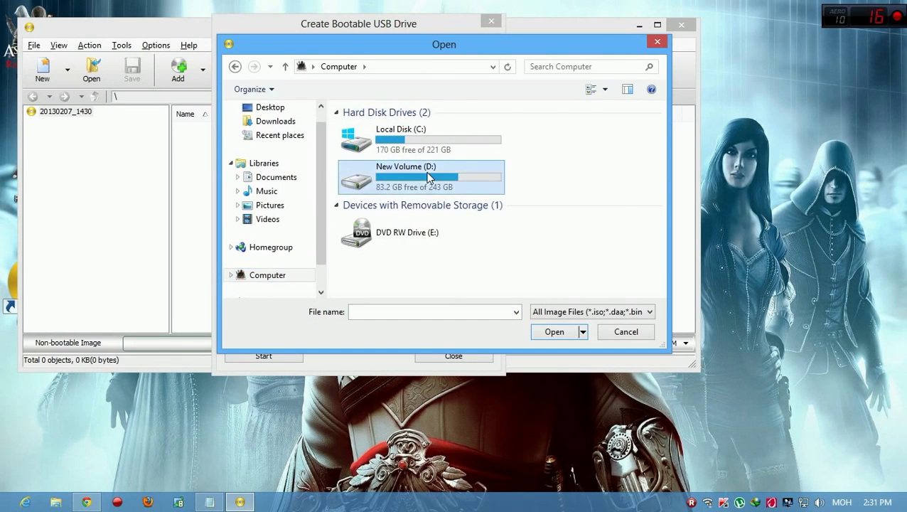
pyautogui.doubleClick(403, 244)
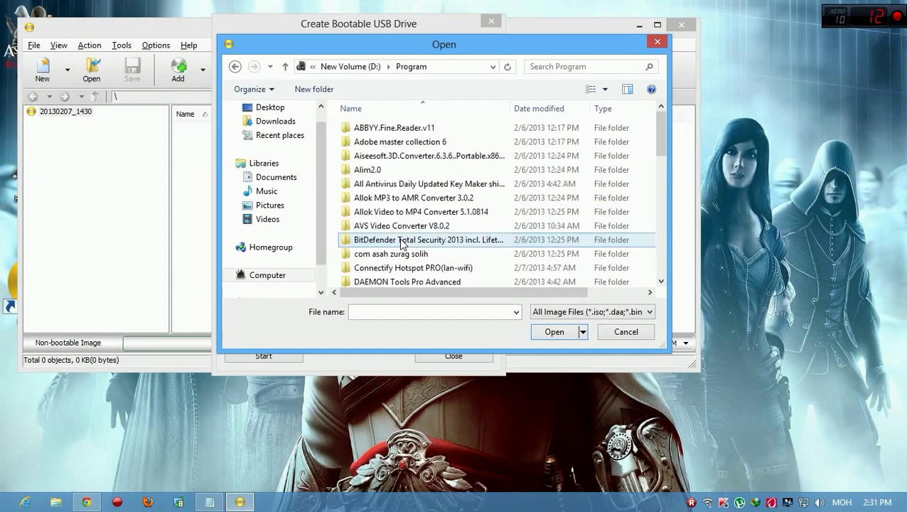
pyautogui.scroll(-10, 424, 213)
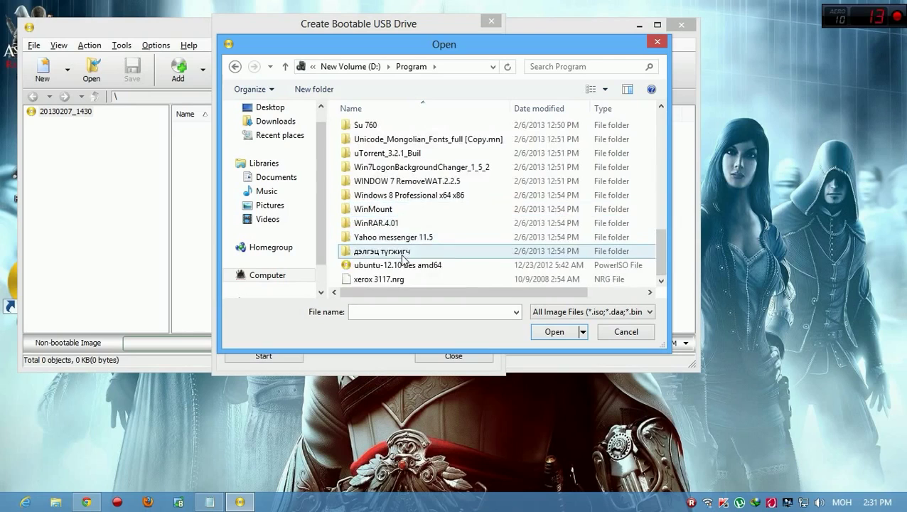
pyautogui.click(400, 264)
pyautogui.click(399, 211)
pyautogui.scroll(3, 399, 213)
pyautogui.scroll(1, 399, 213)
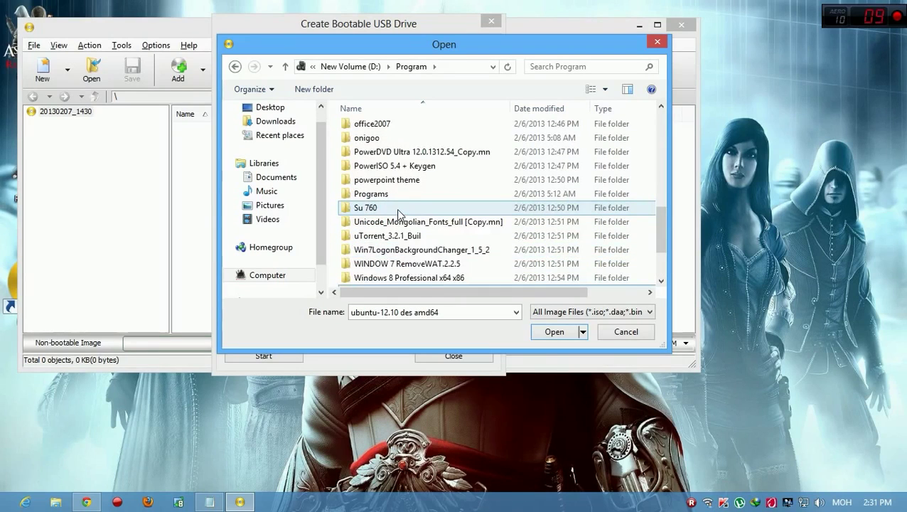
pyautogui.doubleClick(400, 276)
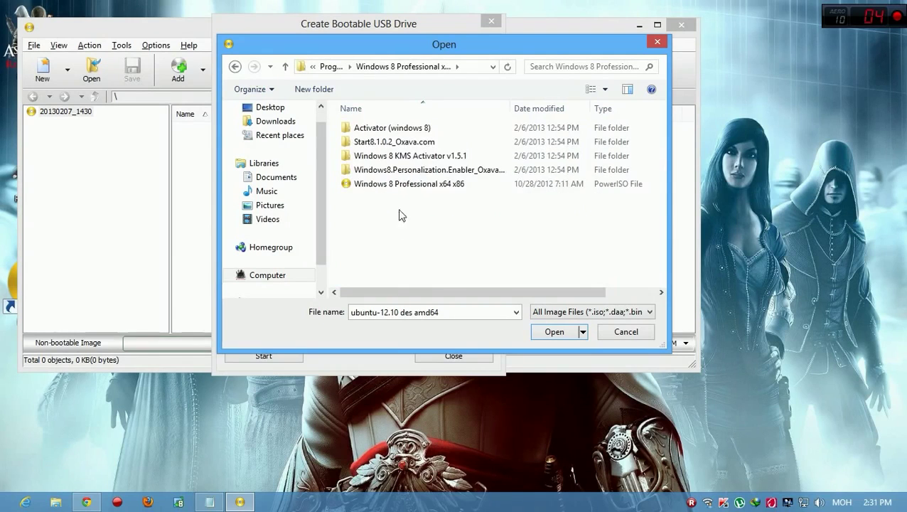
pyautogui.doubleClick(406, 182)
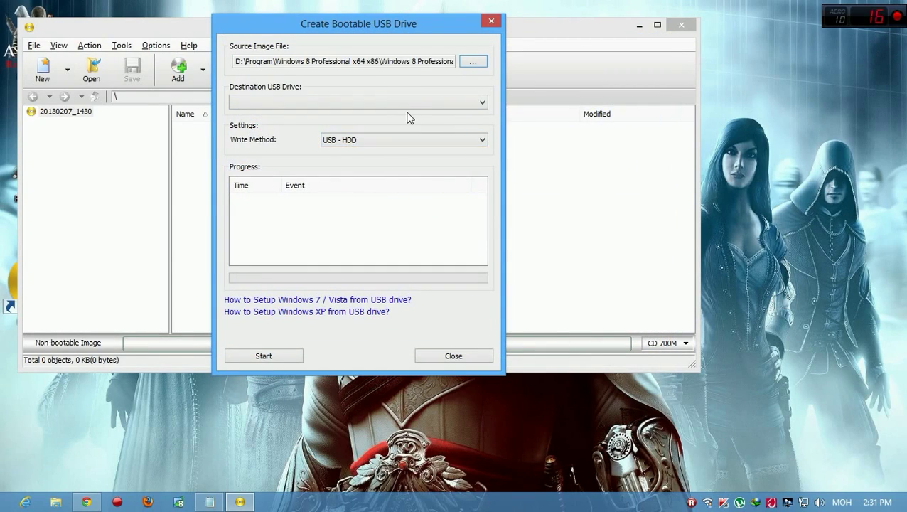
# - Check which destination USB drives are offered and move the Create Bootable USB Drive dialog aside
pyautogui.click(461, 104)
pyautogui.click(460, 104)
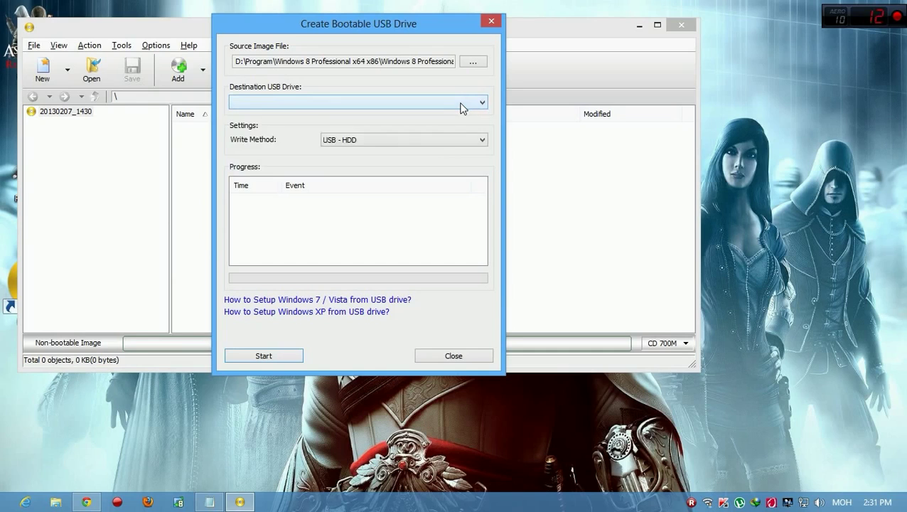
pyautogui.click(461, 104)
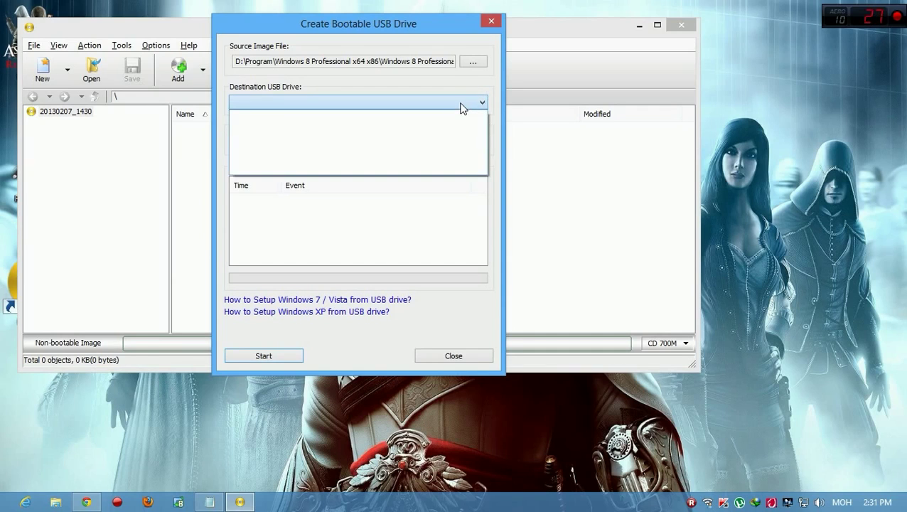
pyautogui.click(462, 104)
pyautogui.moveTo(391, 25); pyautogui.dragTo(618, 61)
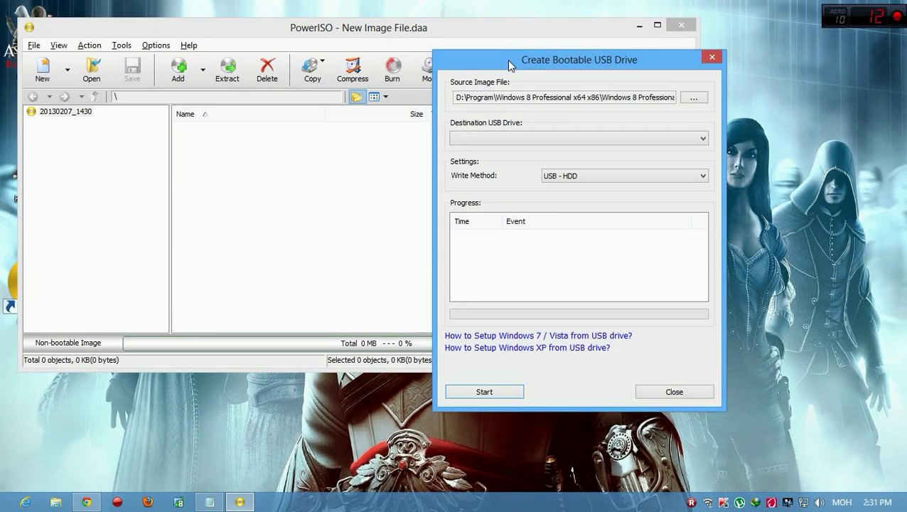
pyautogui.moveTo(509, 65); pyautogui.dragTo(448, 52)
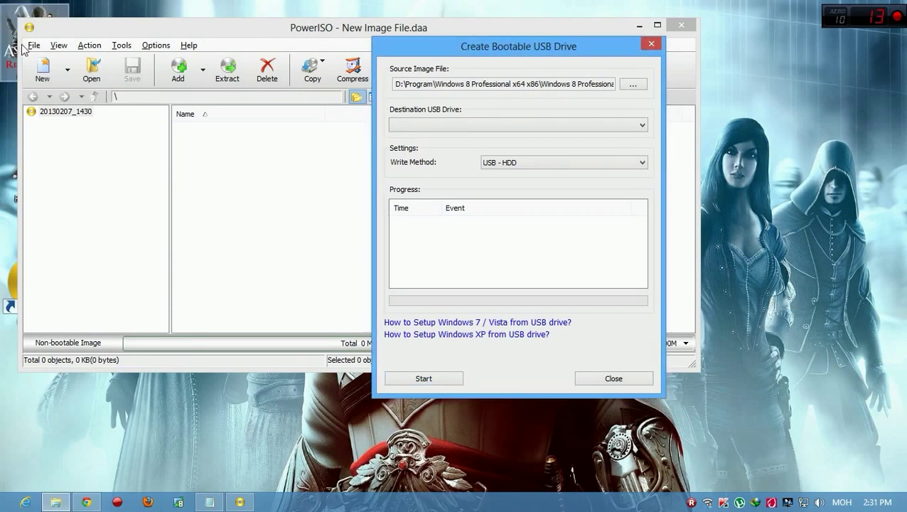
# - Open the Computer window in File Explorer and refresh it to locate the USB flash drive F:
pyautogui.press('super+e')
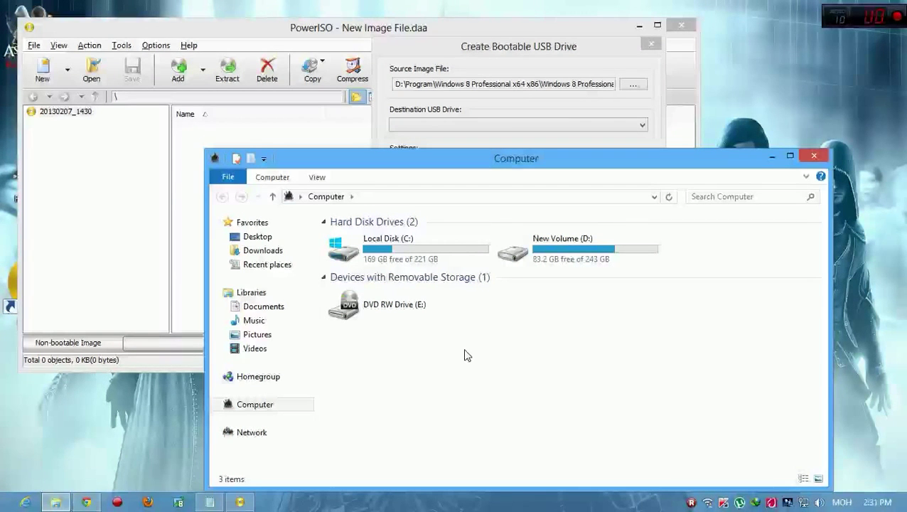
pyautogui.rightClick(690, 356)
pyautogui.click(732, 404)
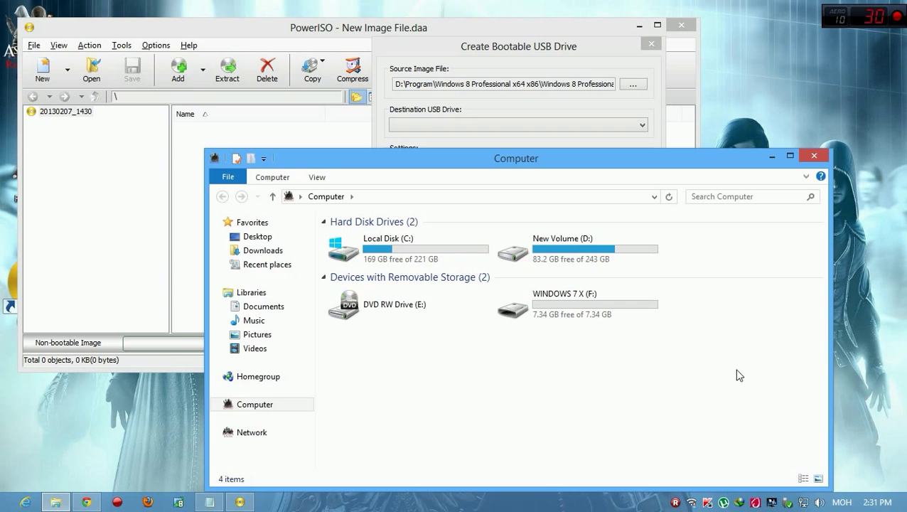
pyautogui.rightClick(738, 384)
pyautogui.click(781, 287)
pyautogui.click(581, 317)
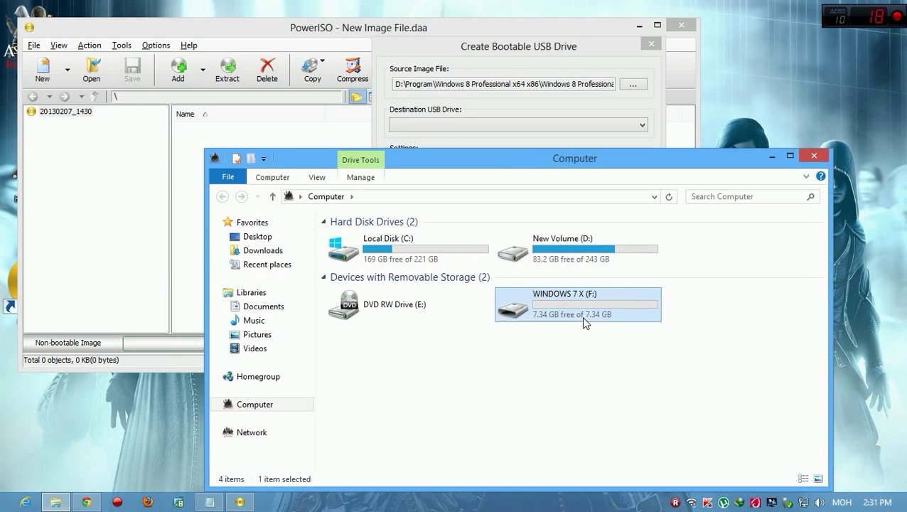
pyautogui.click(732, 413)
# - Open the format settings of the F: flash drive and set its volume label to "WINDOWS 8"
pyautogui.rightClick(594, 305)
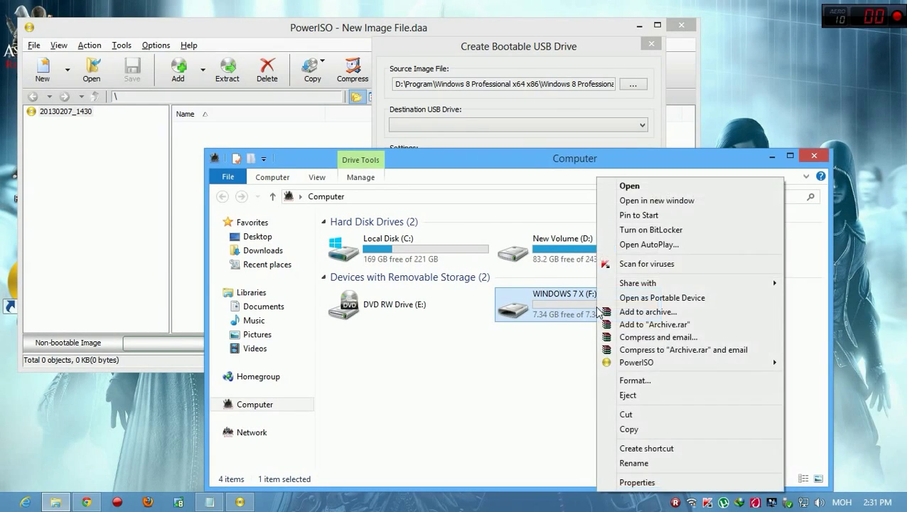
pyautogui.click(639, 381)
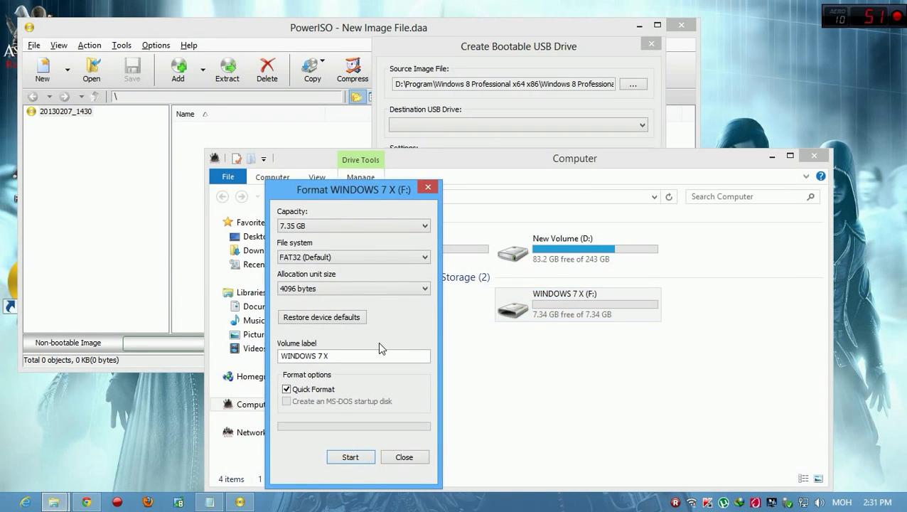
pyautogui.moveTo(349, 358); pyautogui.dragTo(261, 364)
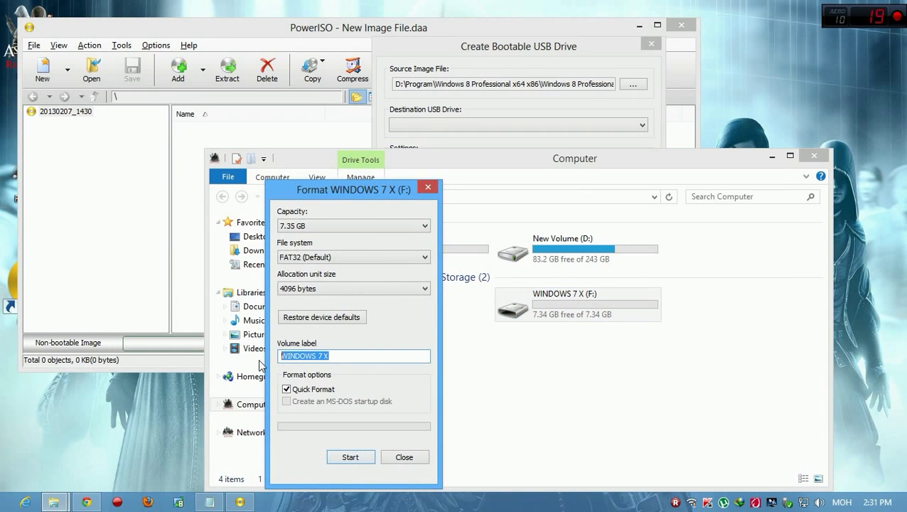
pyautogui.click(356, 355)
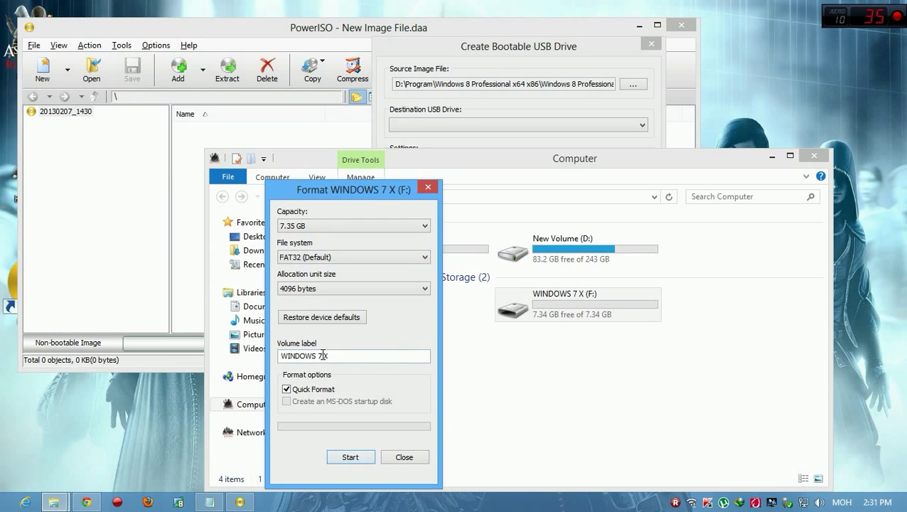
pyautogui.moveTo(321, 355); pyautogui.dragTo(382, 362)
pyautogui.press('BackSpace')
pyautogui.press('BackSpace')
pyautogui.write(',')
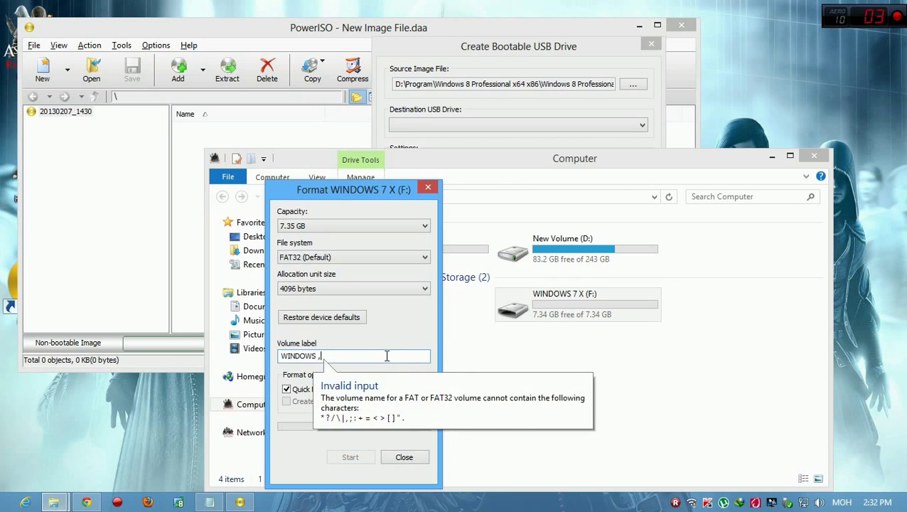
pyautogui.press('BackSpace')
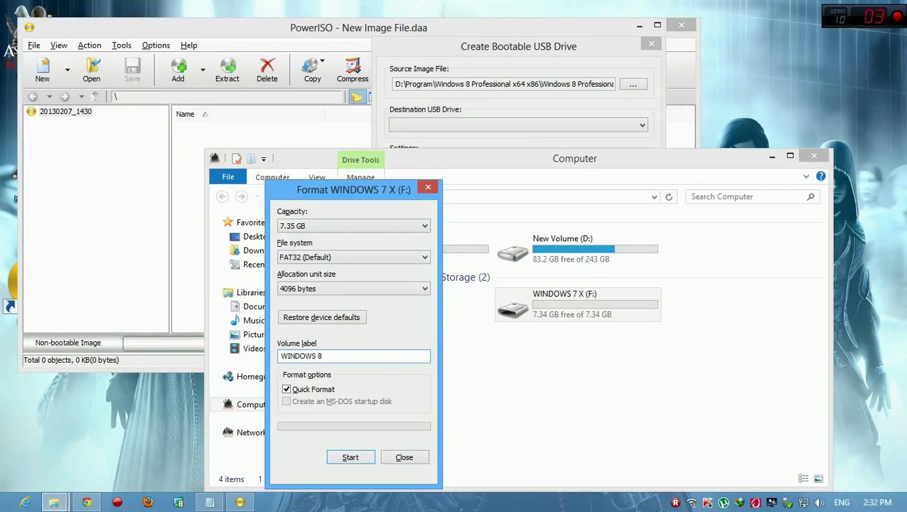
# - Quick-format the F: flash drive as FAT32, accepting the data erasure, and close the format settings
pyautogui.click(351, 459)
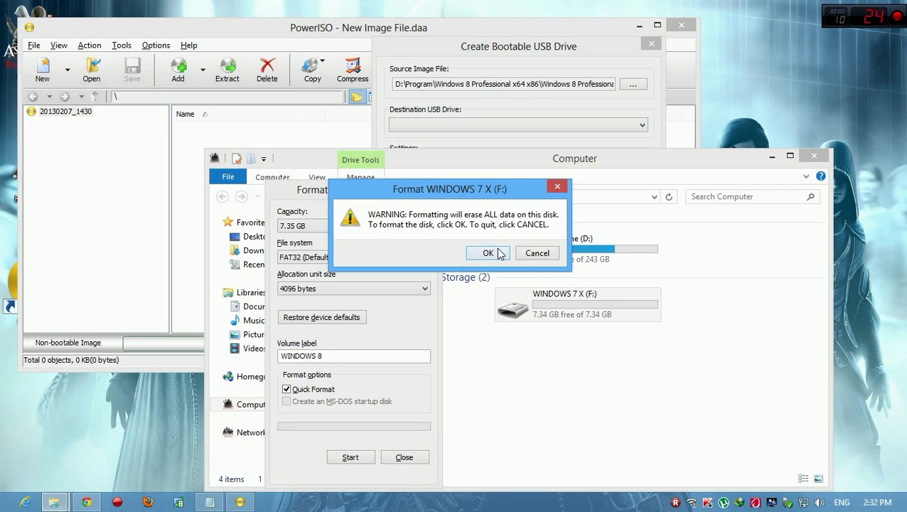
pyautogui.click(490, 253)
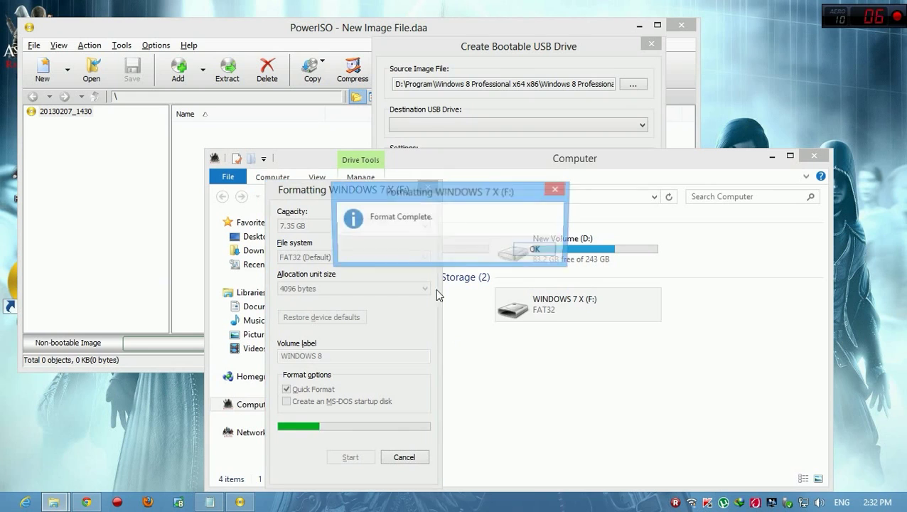
pyautogui.click(538, 250)
pyautogui.click(404, 456)
pyautogui.click(523, 414)
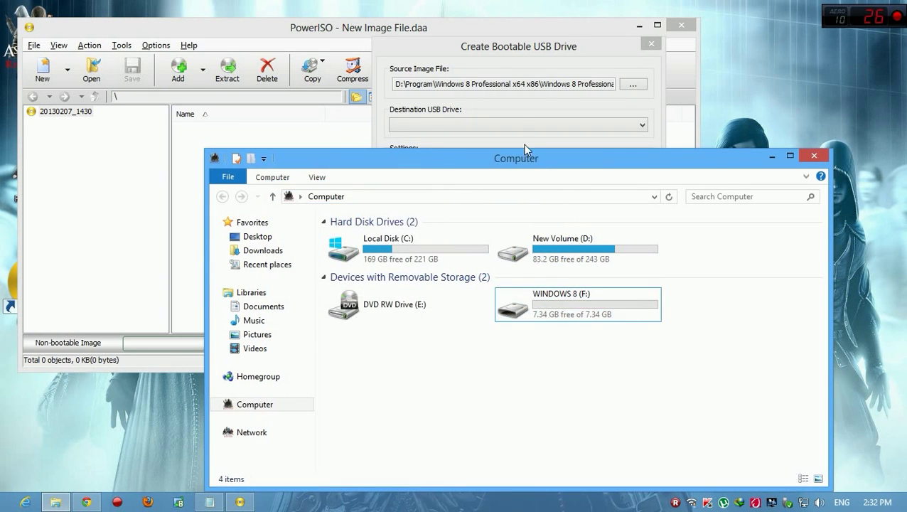
# - Return to PowerISO, recheck the destination USB drive choices and close the Create Bootable USB Drive dialog
pyautogui.click(489, 46)
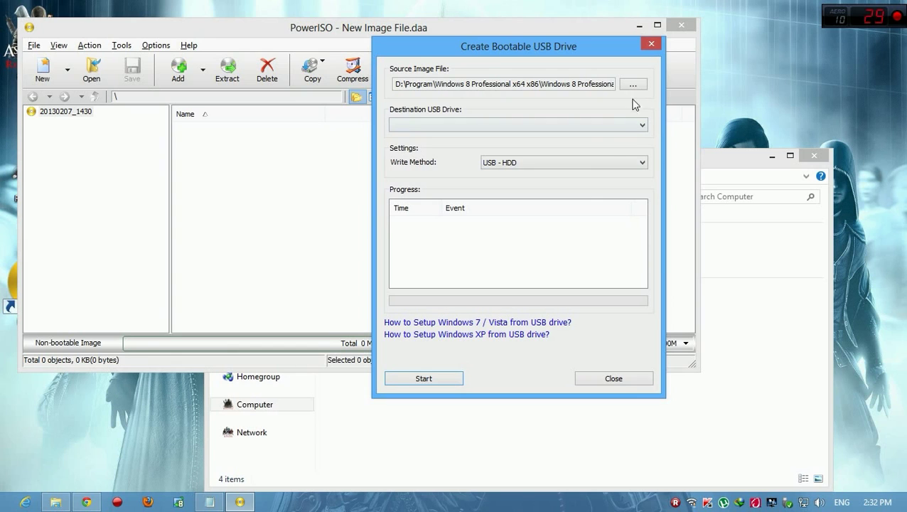
pyautogui.click(589, 133)
pyautogui.click(590, 132)
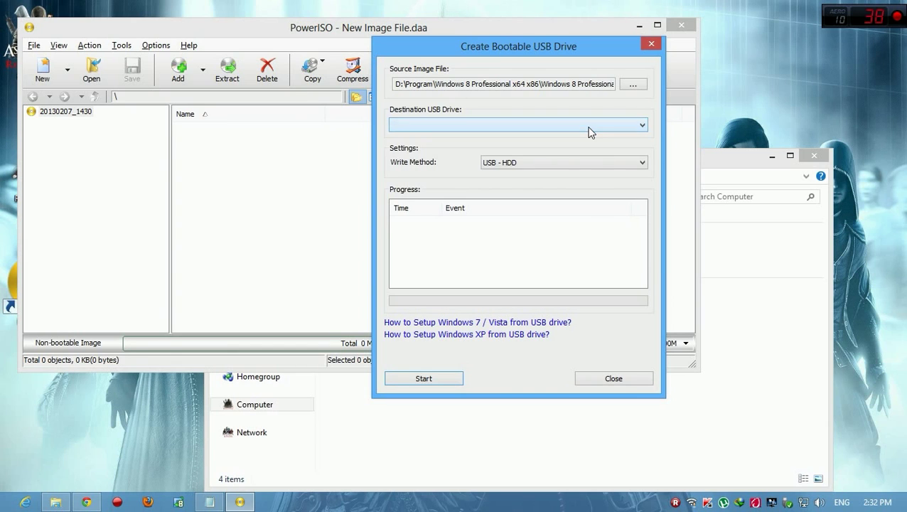
pyautogui.click(607, 379)
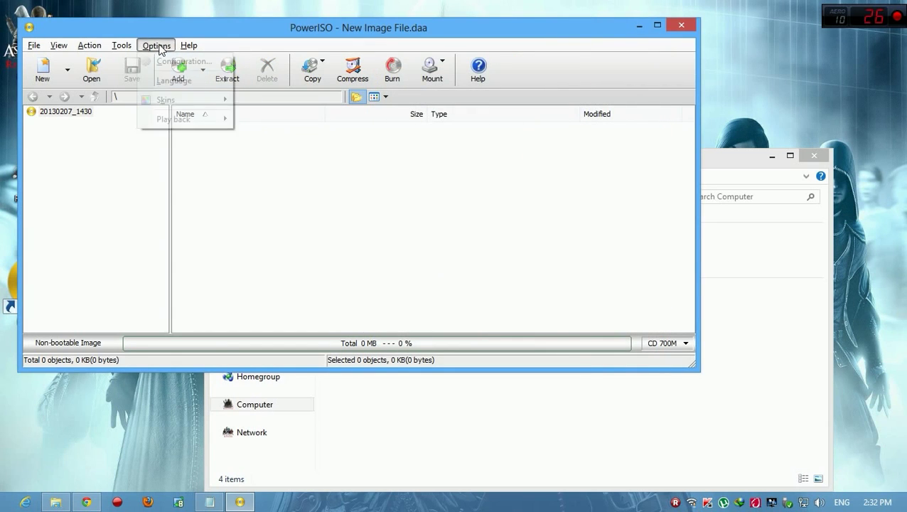
# - Reopen Create Bootable USB Drive and choose the Windows 8 Professional x64 x86 image as the source file
pyautogui.click(121, 45)
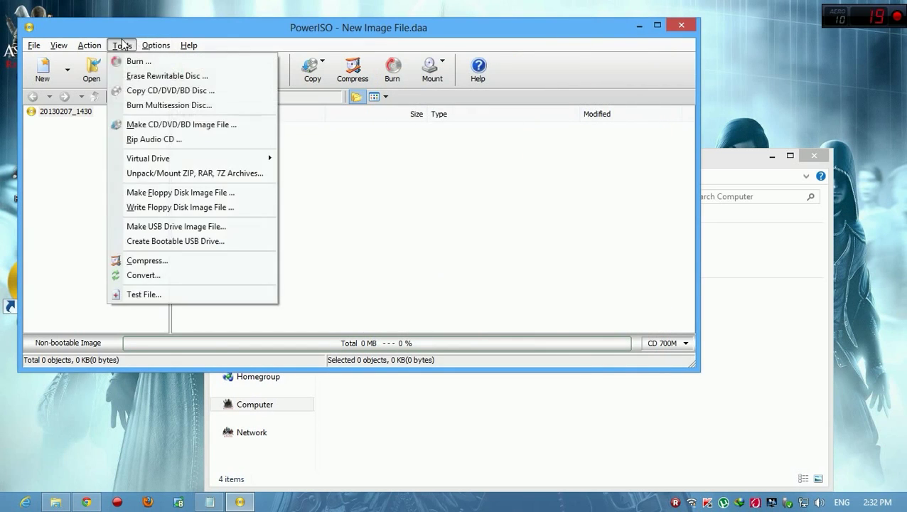
pyautogui.click(189, 241)
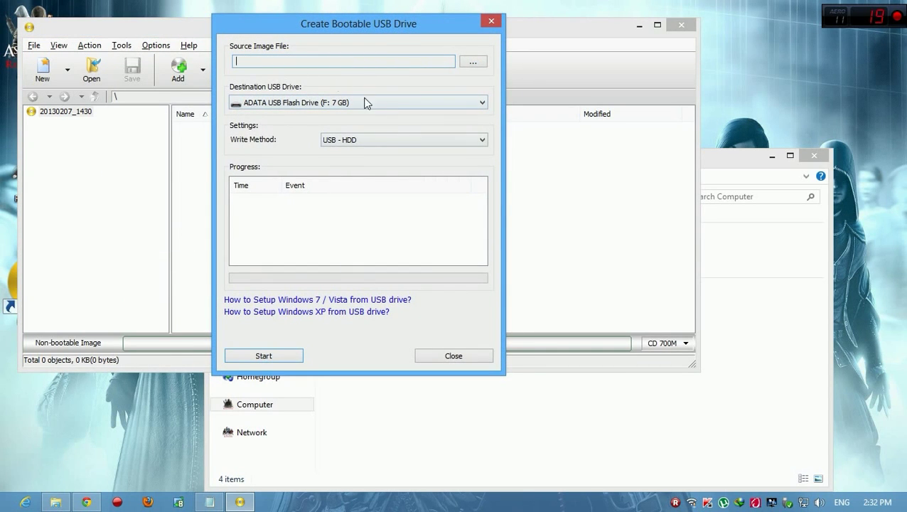
pyautogui.click(472, 63)
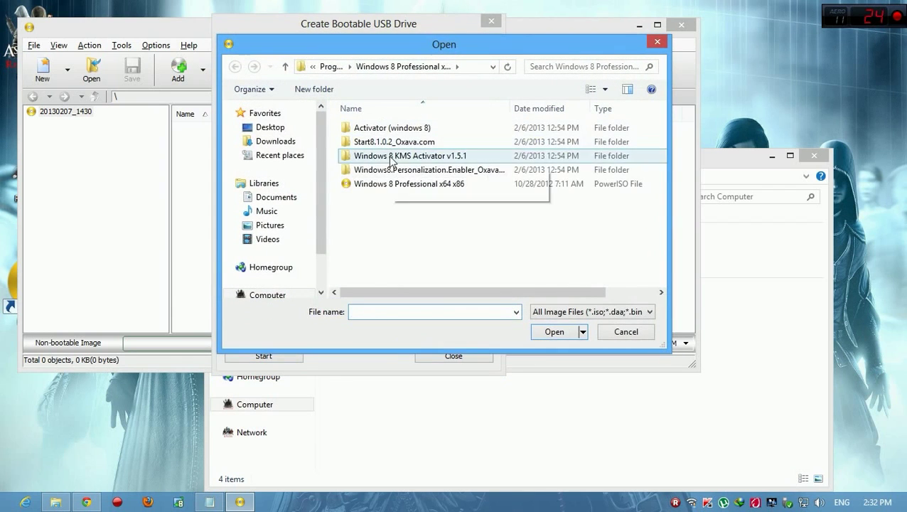
pyautogui.click(386, 184)
pyautogui.doubleClick(386, 185)
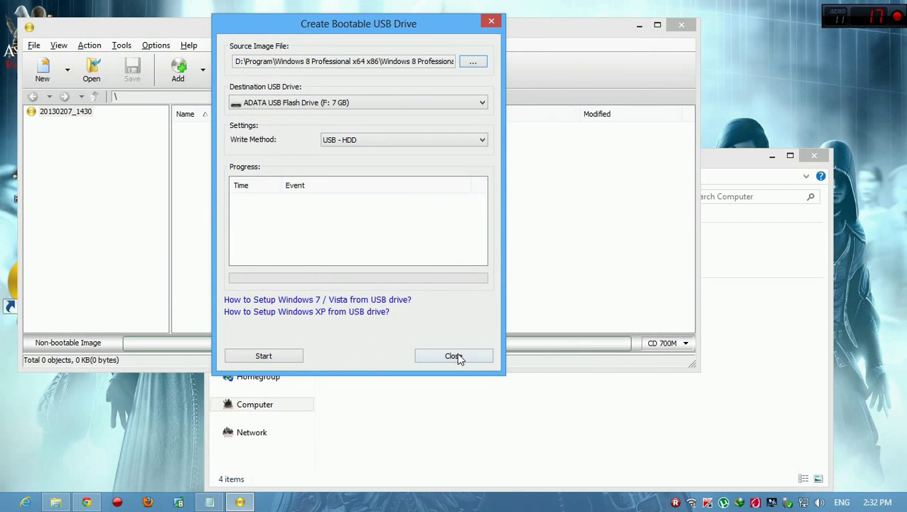
# - Select the USB-HDD write method, start writing to drive F: with overwriting accepted, and decline the removable drive virus scan
pyautogui.click(430, 141)
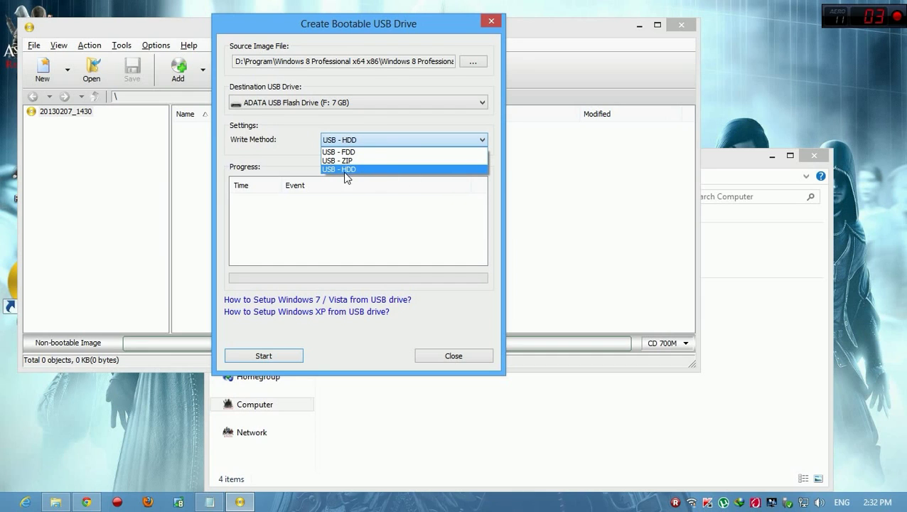
pyautogui.click(385, 171)
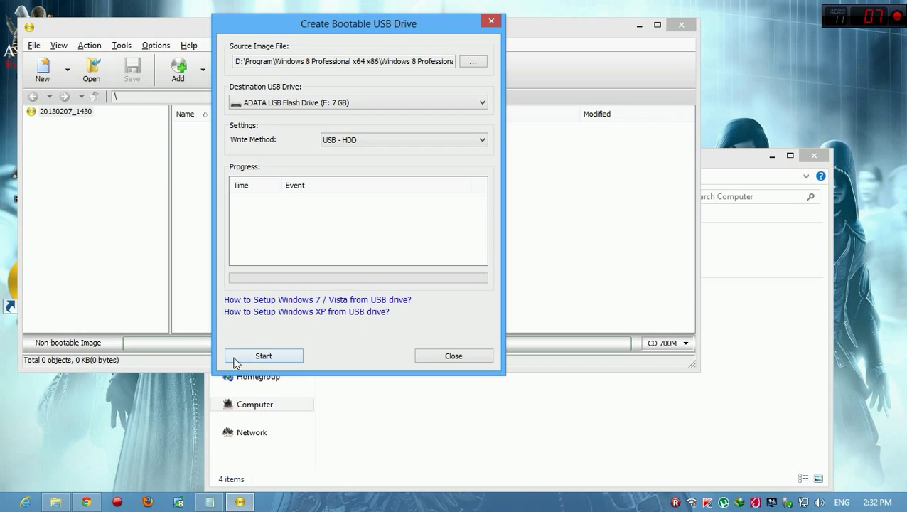
pyautogui.click(277, 357)
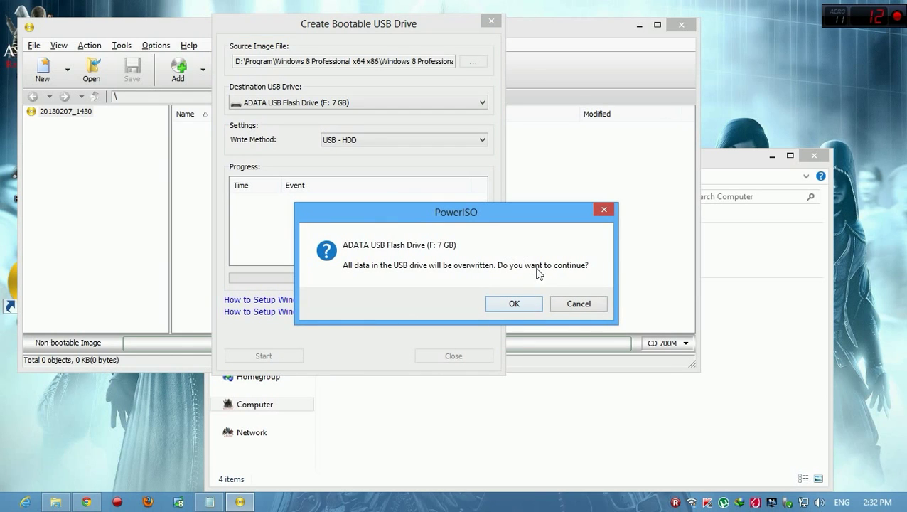
pyautogui.click(507, 307)
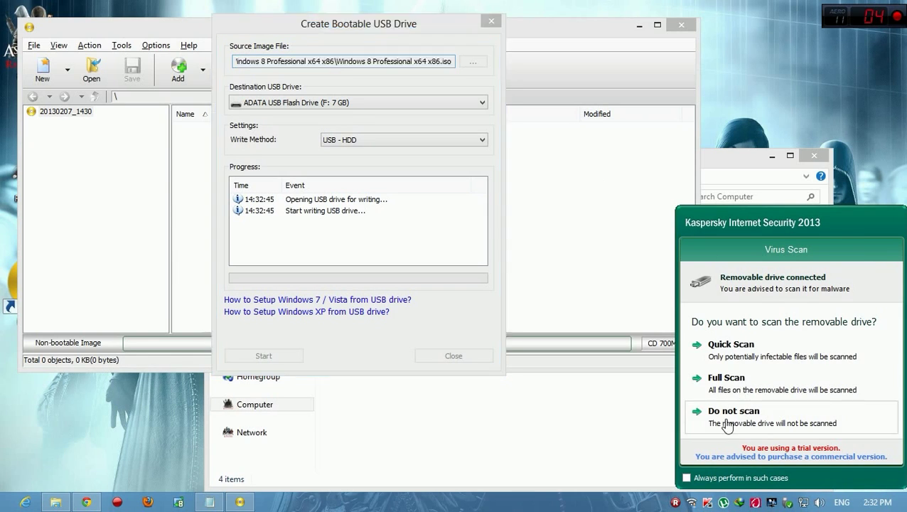
pyautogui.click(727, 425)
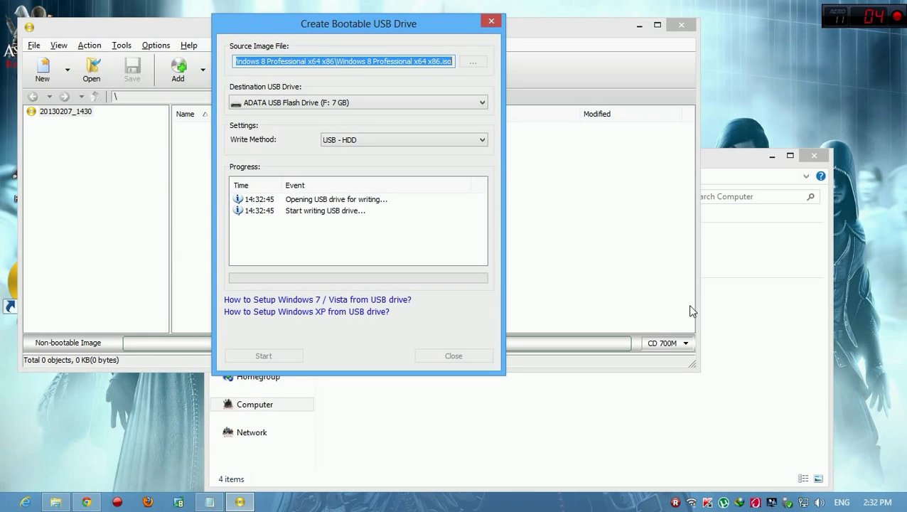
# - Close the Computer window, bring up the Notepad instructions and move the USB writing dialog clear of them
pyautogui.click(791, 291)
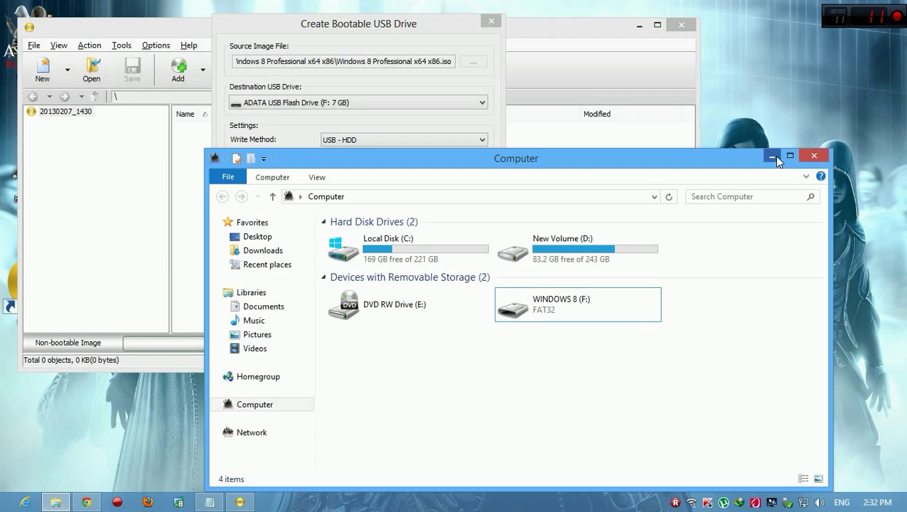
pyautogui.click(811, 155)
pyautogui.moveTo(342, 24); pyautogui.dragTo(566, 87)
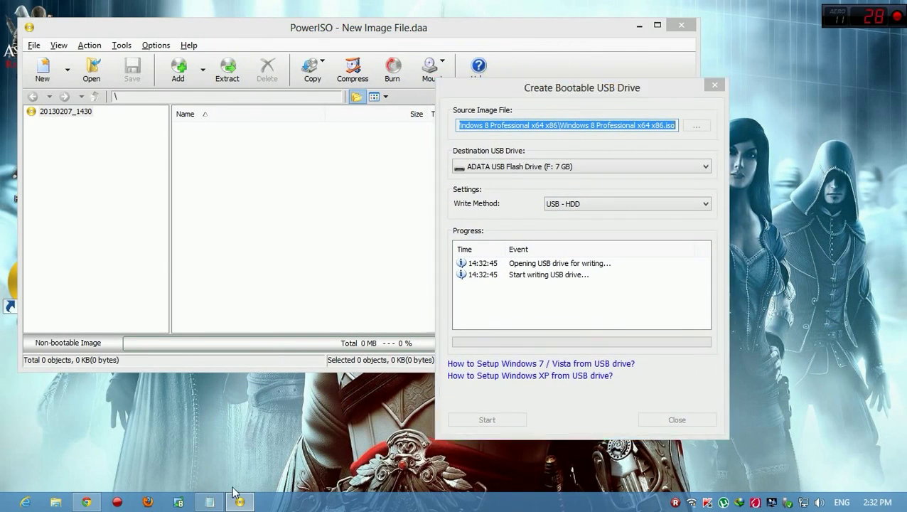
pyautogui.click(210, 502)
pyautogui.moveTo(540, 91); pyautogui.dragTo(556, 23)
# - Begin a closing line below step 5 of the Notepad instructions with the Mongolian text "энгээд дуустал"
pyautogui.click(447, 455)
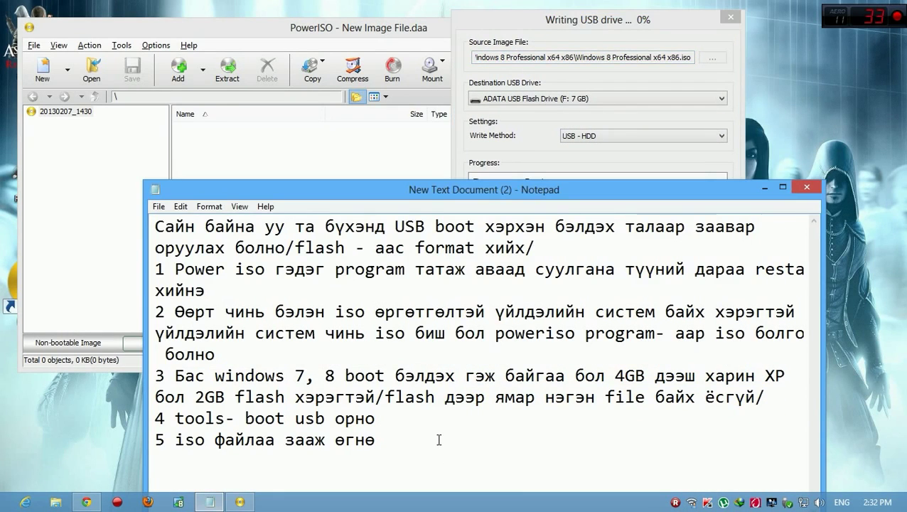
pyautogui.hotkey('alt', 'shift')
pyautogui.write('эн')
pyautogui.press('BackSpace')
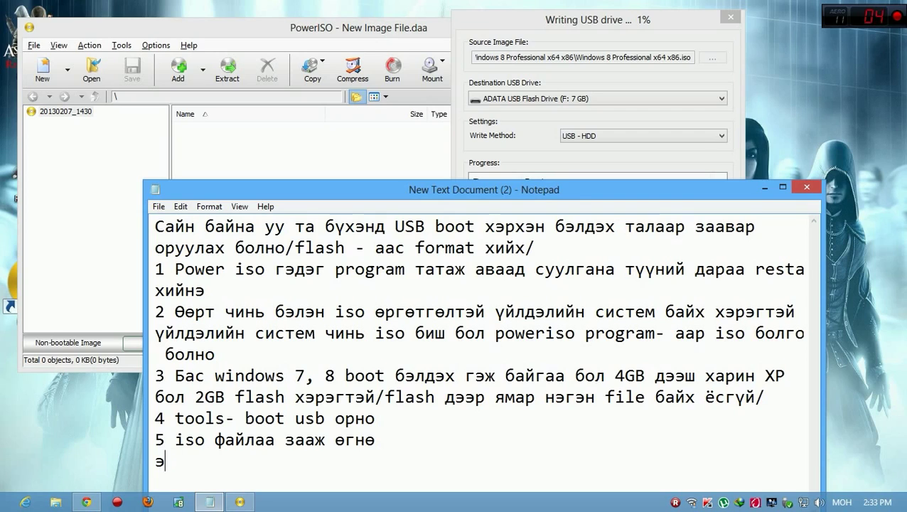
pyautogui.write('нгээд д')
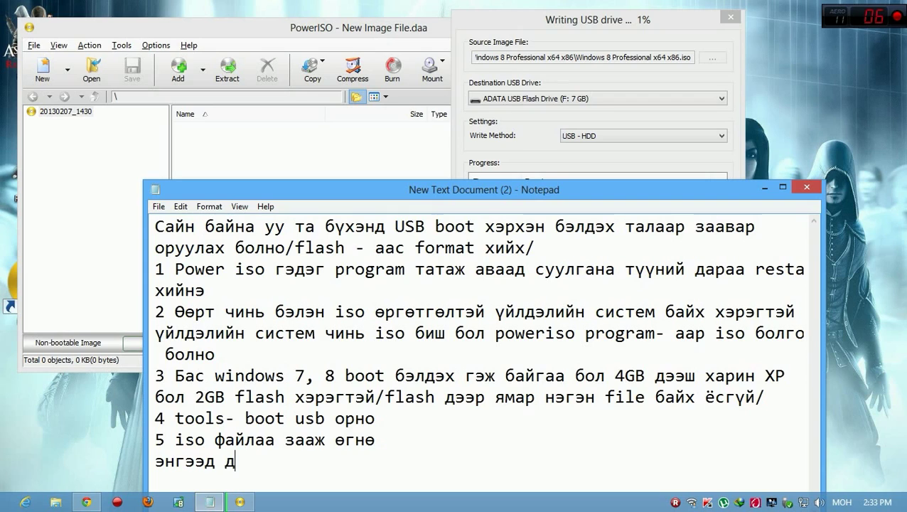
pyautogui.write('уус')
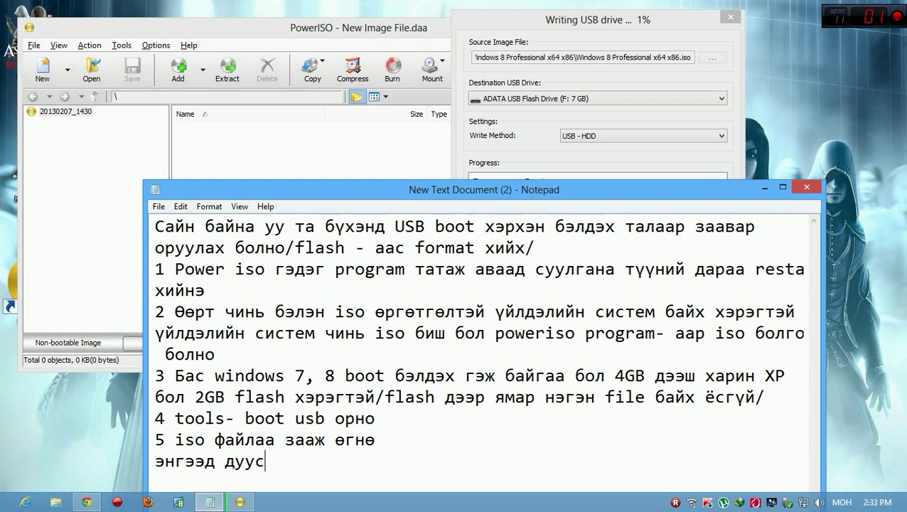
pyautogui.write('тал ')
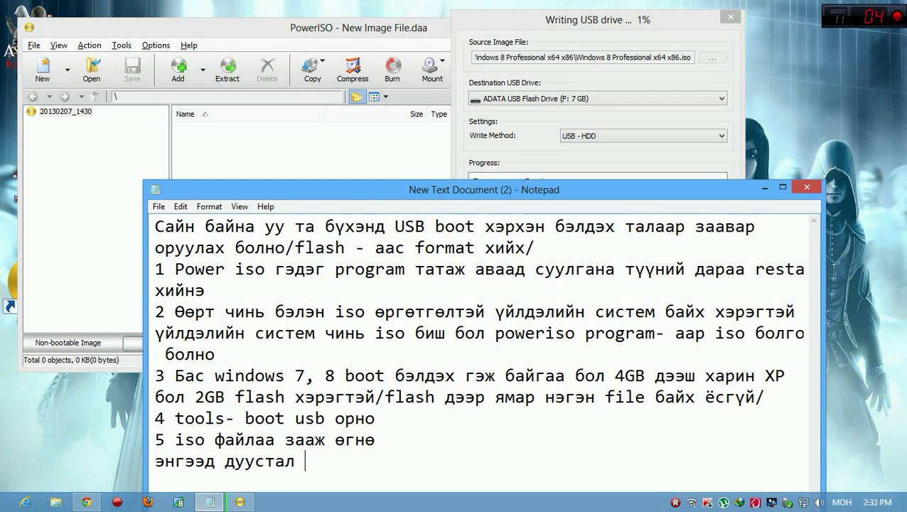
# - Continue the closing line of the instructions with "түр хүлээгээд"
pyautogui.write('ху')
pyautogui.press('BackSpace')
pyautogui.press('BackSpace')
pyautogui.write('тру')
pyautogui.press('BackSpace')
pyautogui.write('үр хүл')
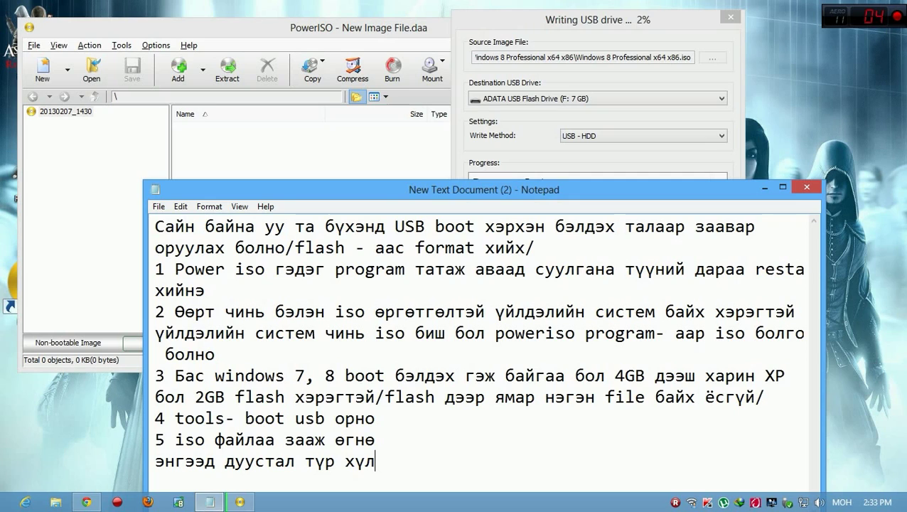
pyautogui.write('ээгээд')
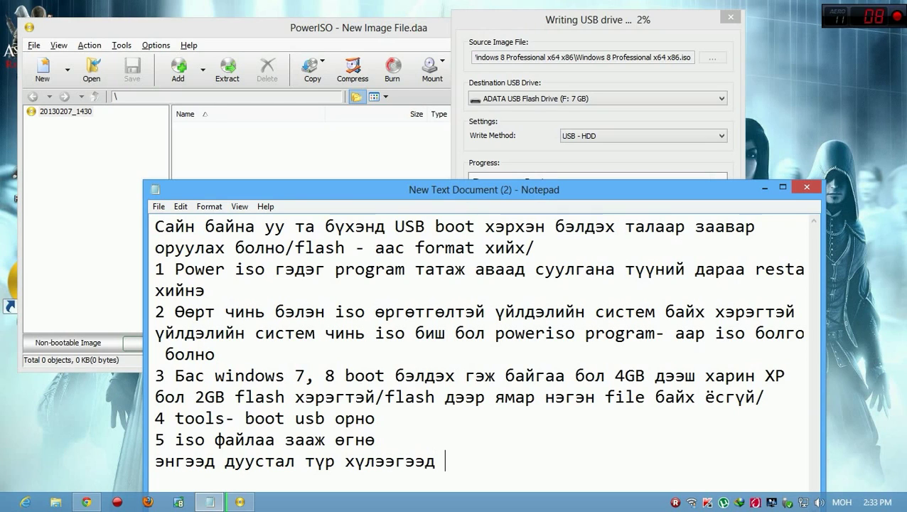
# - Finish the closing line with "usb boot бэлэн боллоо" and minimize Notepad
pyautogui.hotkey('alt', 'shift')
pyautogui.write('usb ')
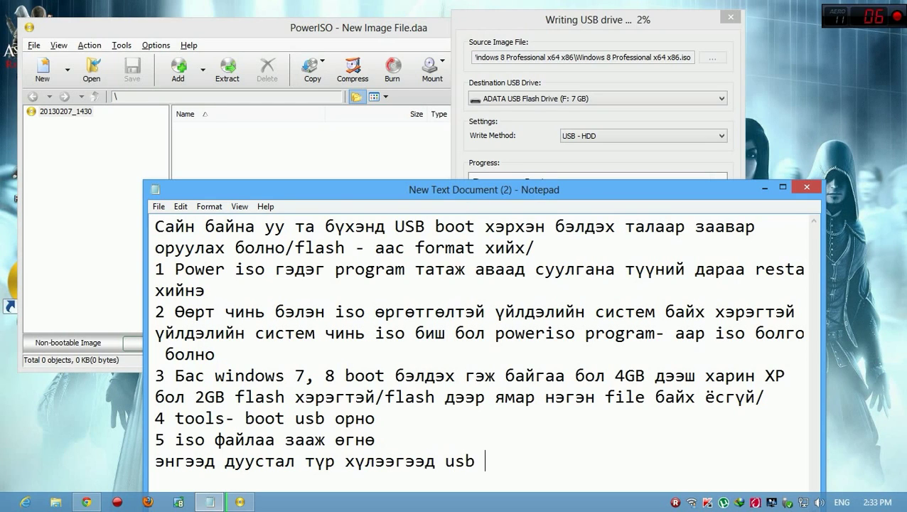
pyautogui.write('boot бэлэн ө')
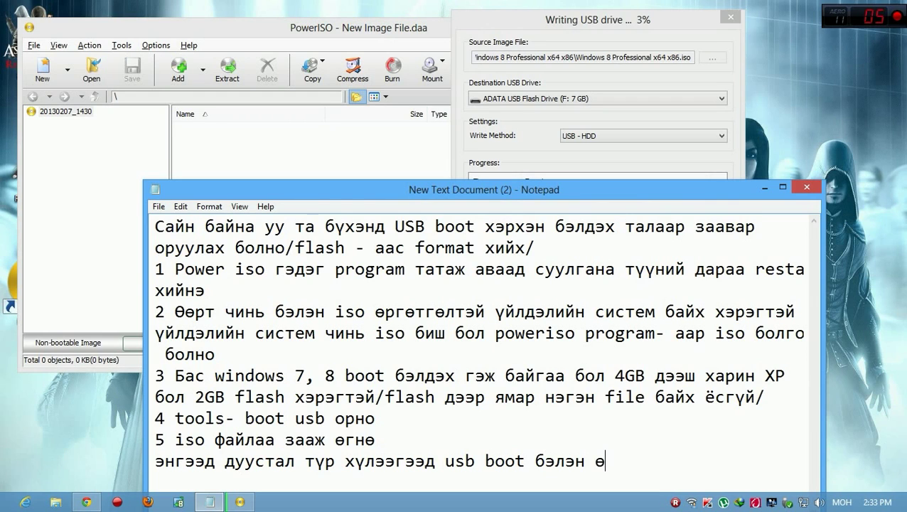
pyautogui.press('BackSpace')
pyautogui.write('боллоо')
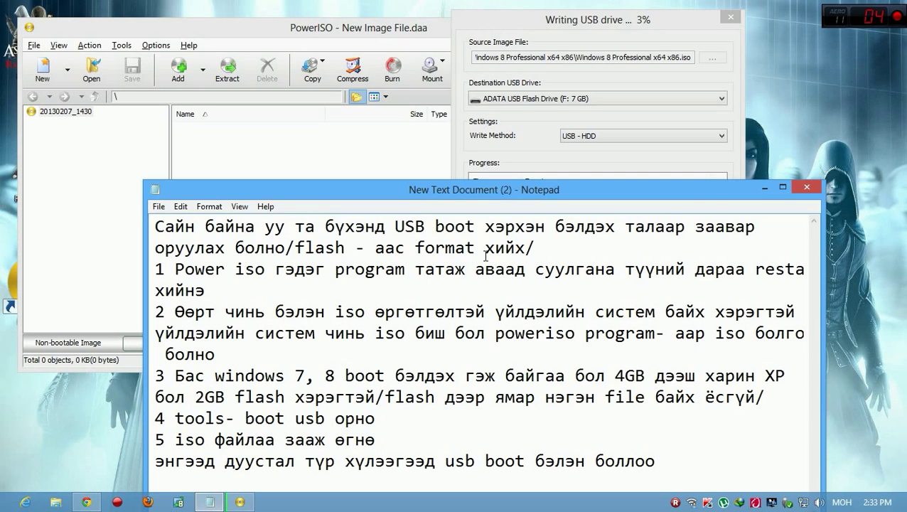
pyautogui.click(764, 186)
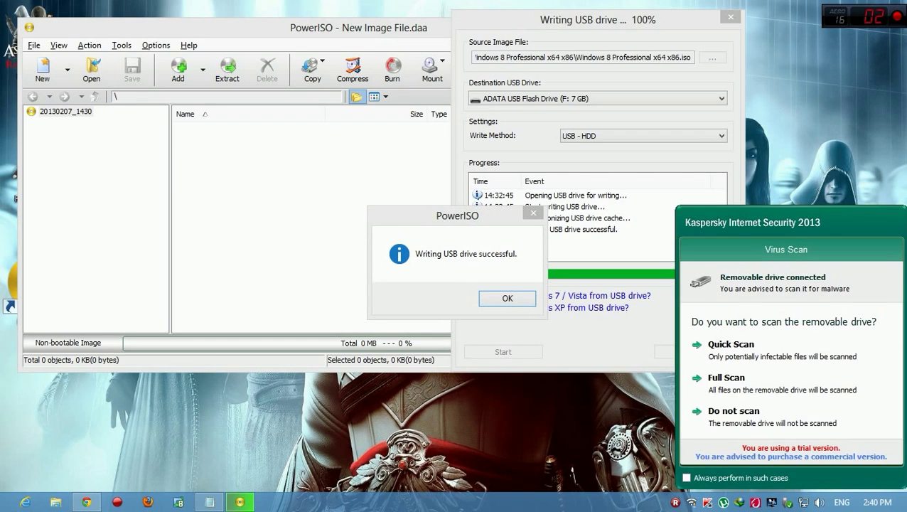
# - Bring back the Notepad instructions to highlight the closing line, decline the removable drive virus scan, and minimize Notepad
pyautogui.click(209, 502)
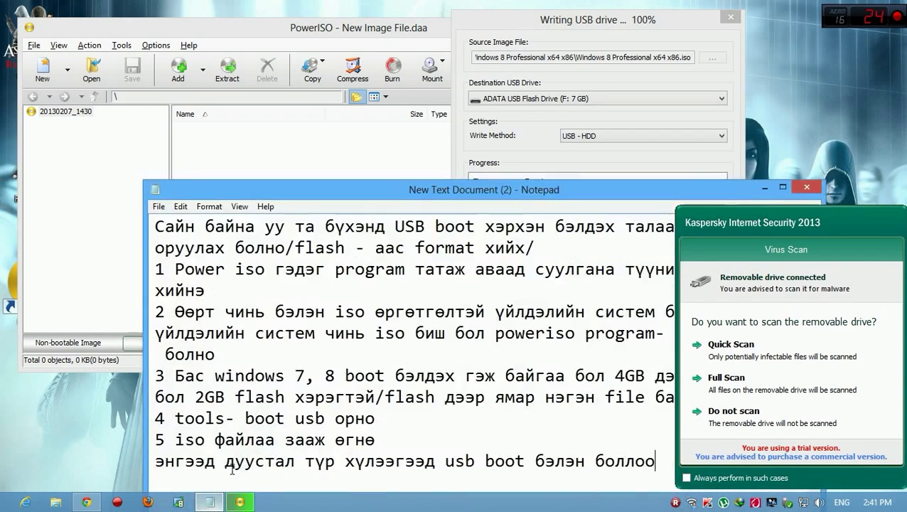
pyautogui.moveTo(402, 201); pyautogui.dragTo(326, 127)
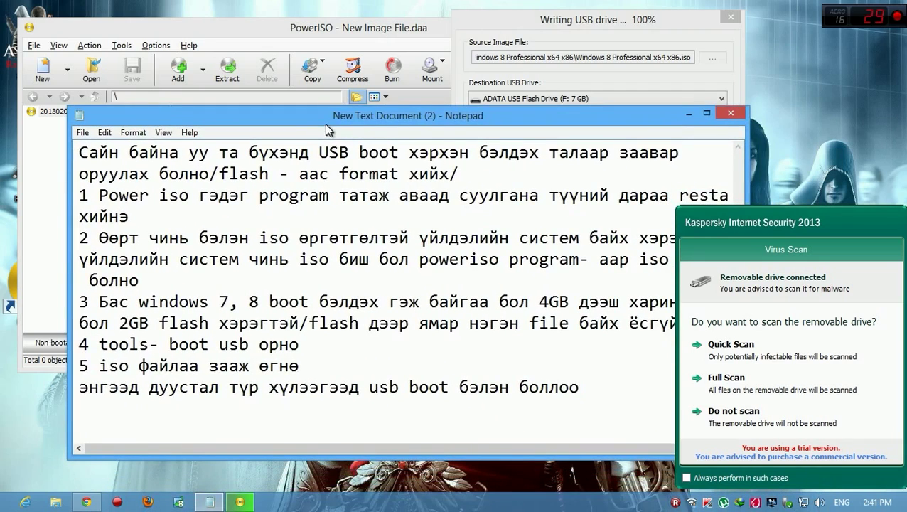
pyautogui.moveTo(594, 385); pyautogui.dragTo(62, 392)
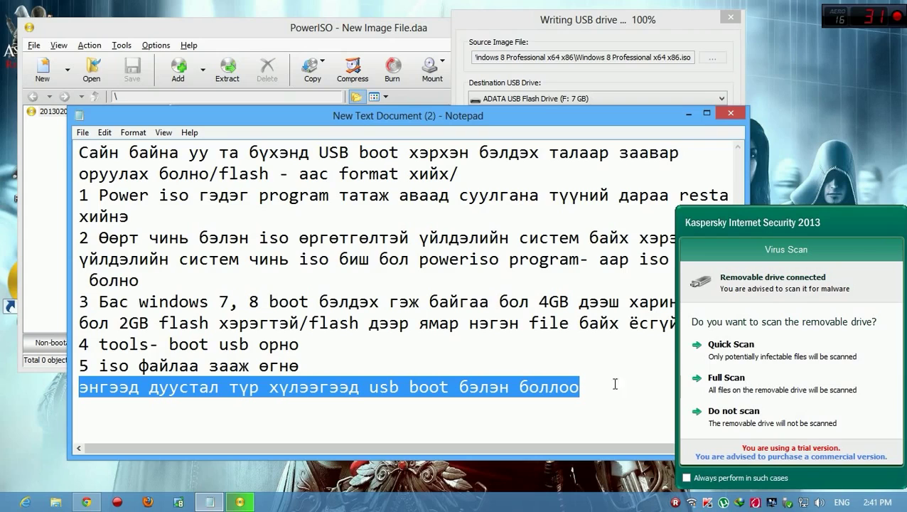
pyautogui.click(739, 411)
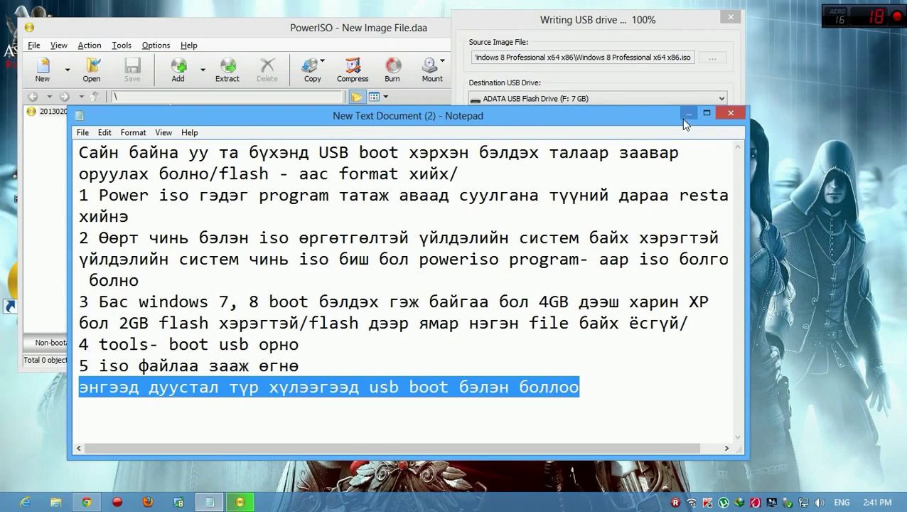
pyautogui.click(687, 116)
# - Acknowledge the completed USB write, then close the Create Bootable USB Drive dialog and PowerISO
pyautogui.click(510, 303)
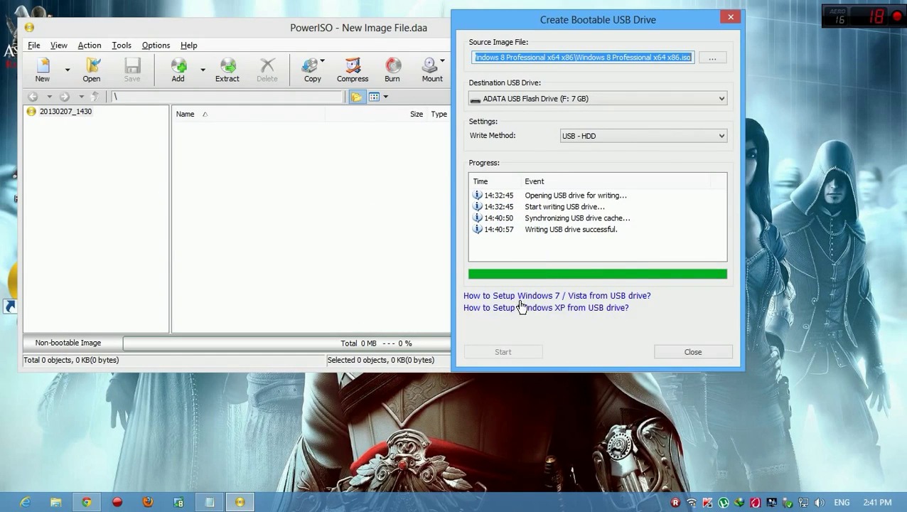
pyautogui.click(699, 358)
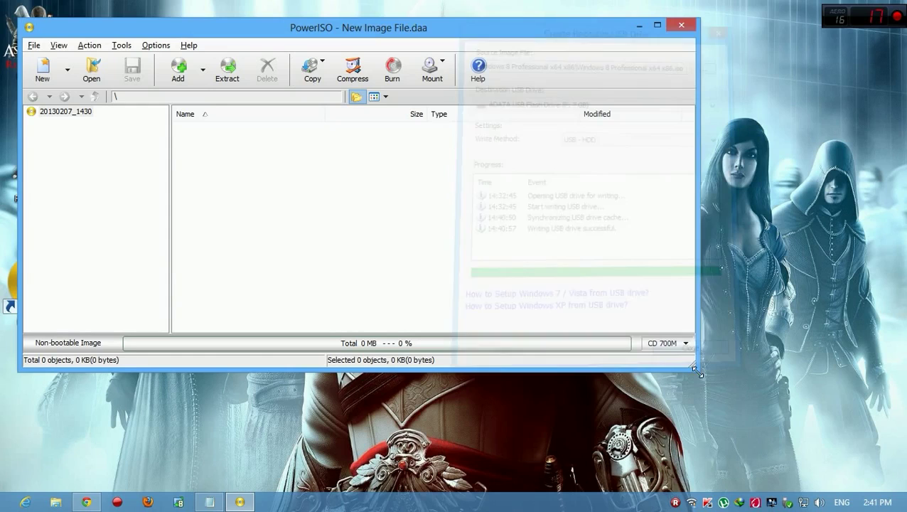
pyautogui.click(681, 26)
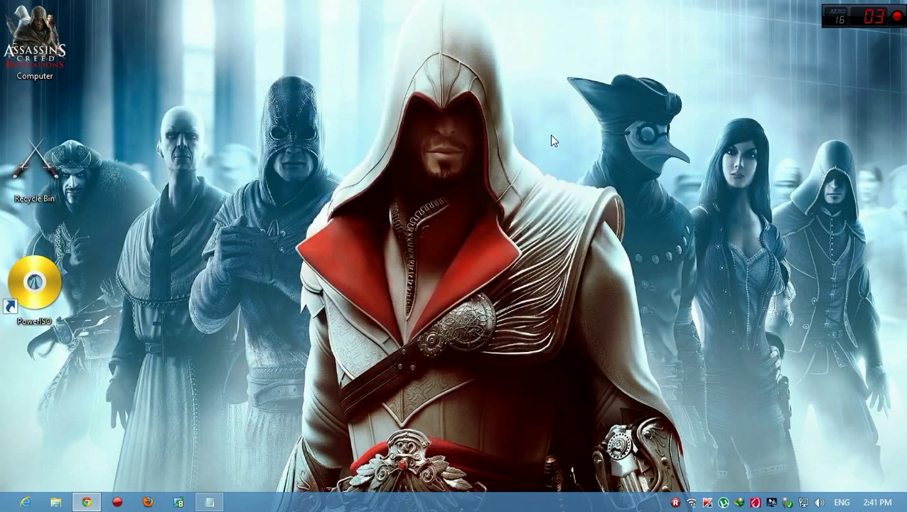
# - Refresh the desktop and open the Computer window to check the written F: flash drive
pyautogui.rightClick(279, 92)
pyautogui.click(328, 136)
pyautogui.doubleClick(32, 50)
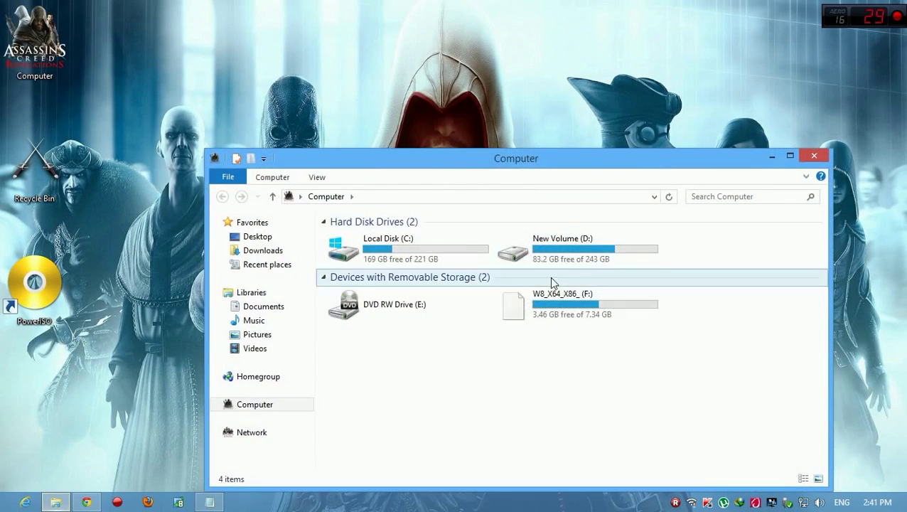
pyautogui.rightClick(524, 349)
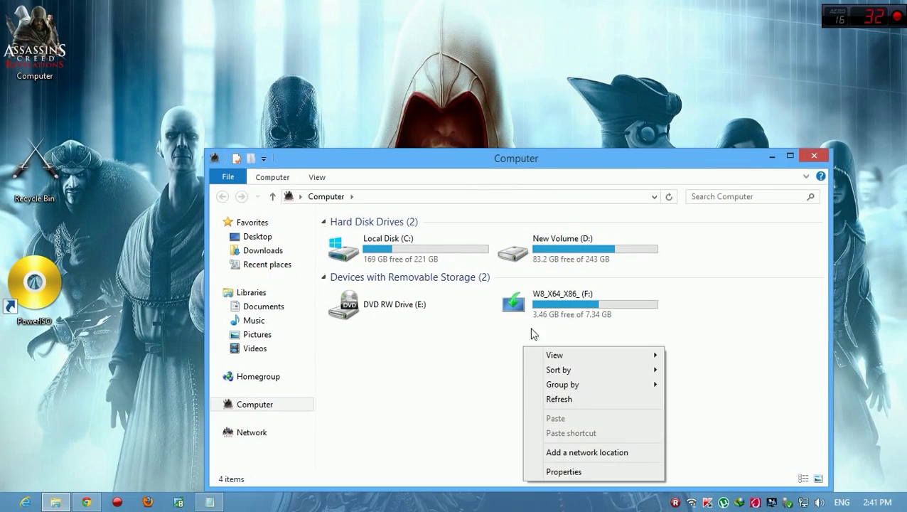